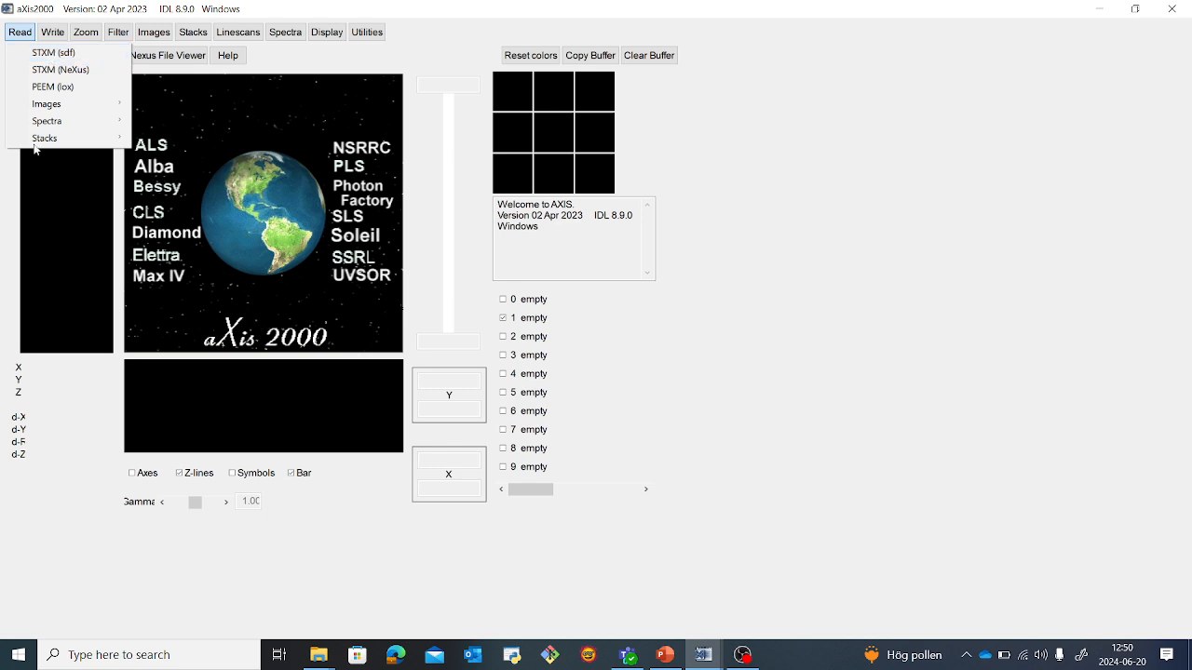
mouse_move(54, 128)
click(201, 35)
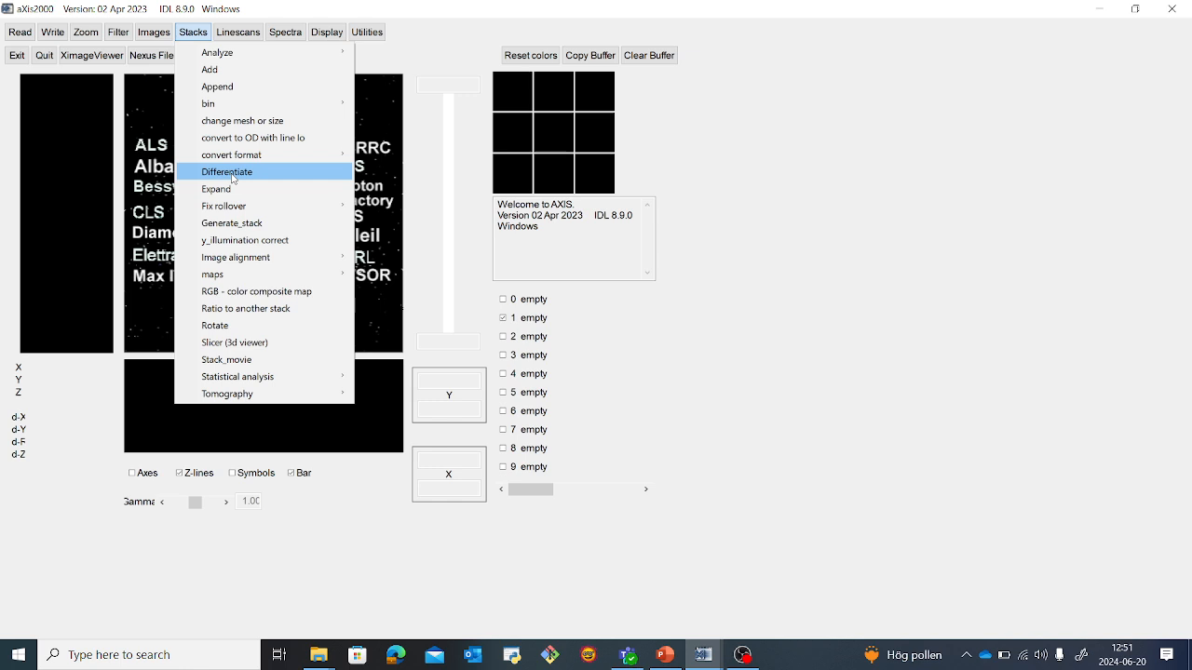
click(292, 32)
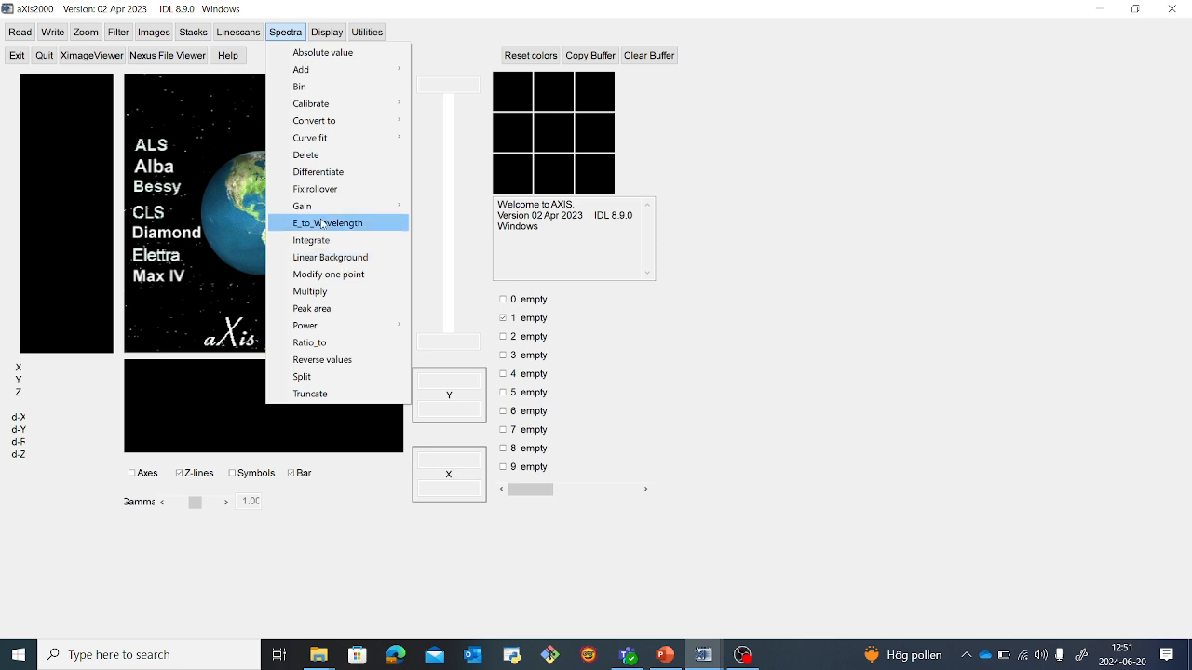
click(326, 32)
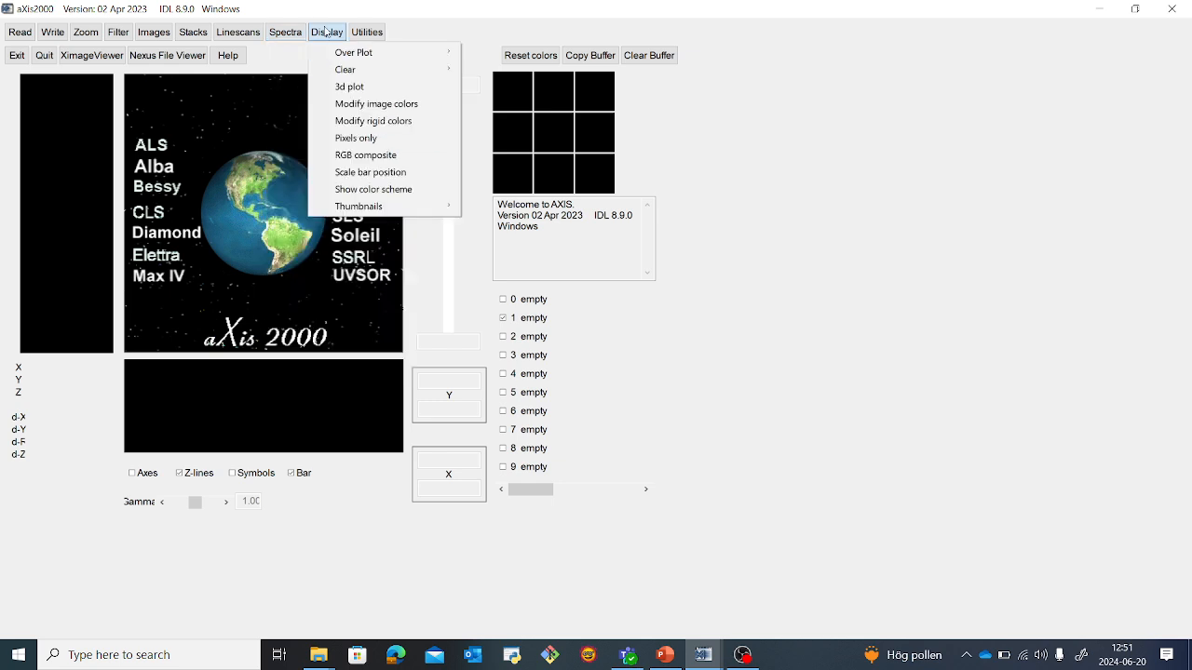
mouse_move(361, 52)
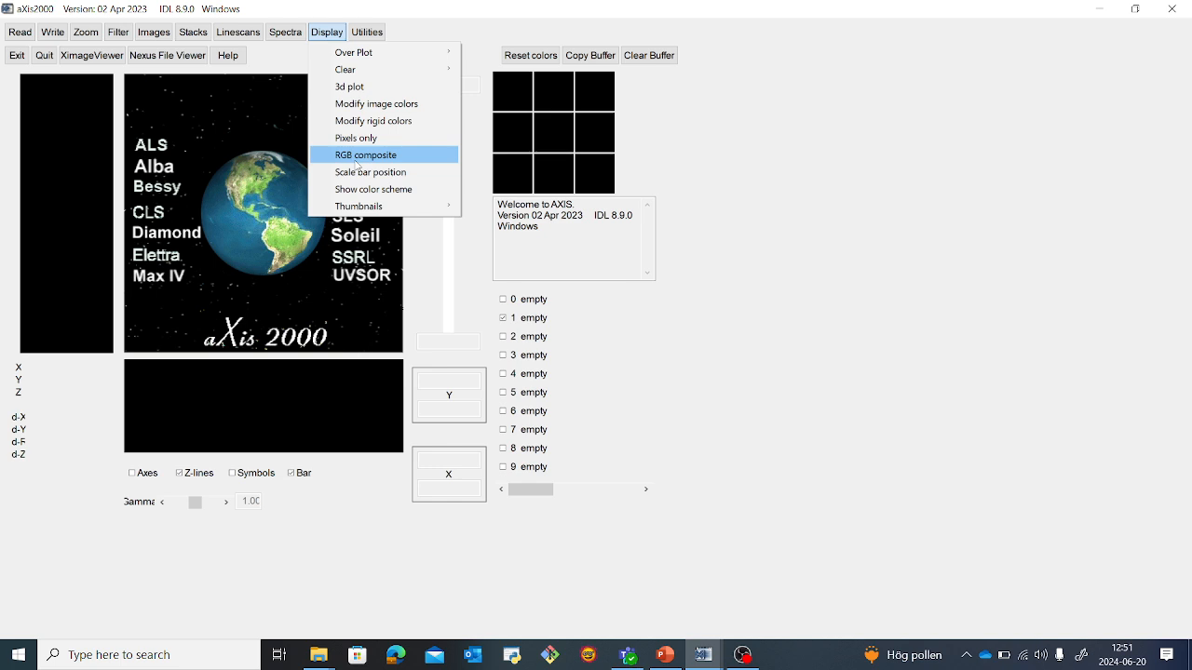
click(698, 141)
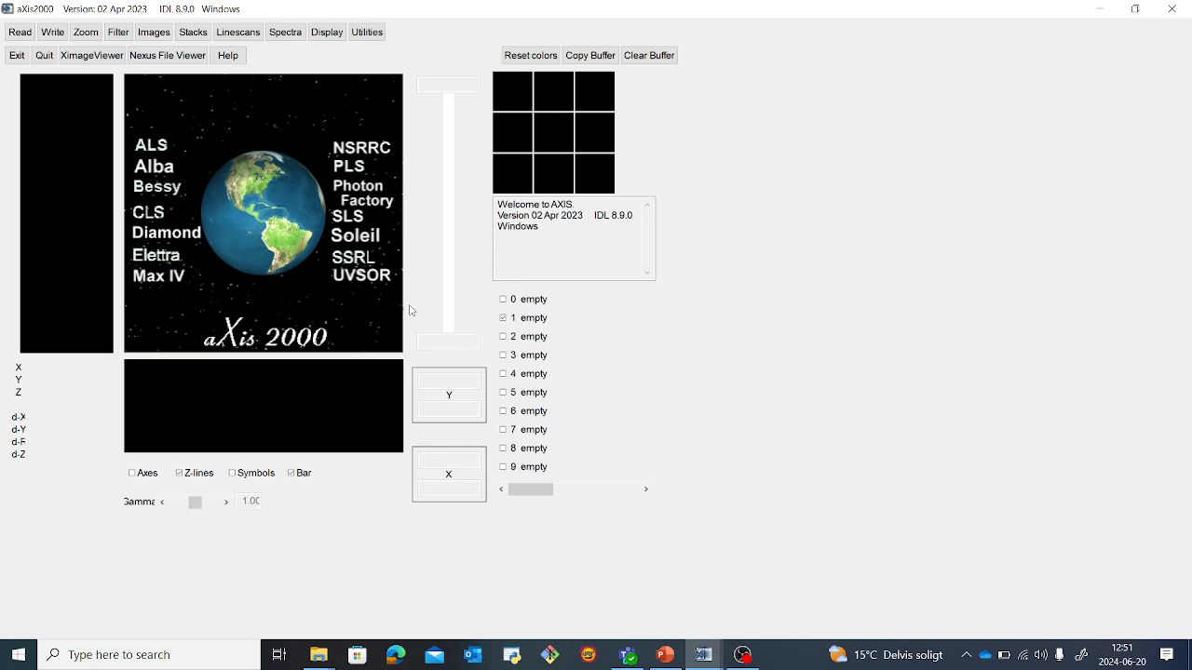
Step: Switch to File Explorer and look through the header and image files in the Max_231013006 folder
mouse_move(316, 655)
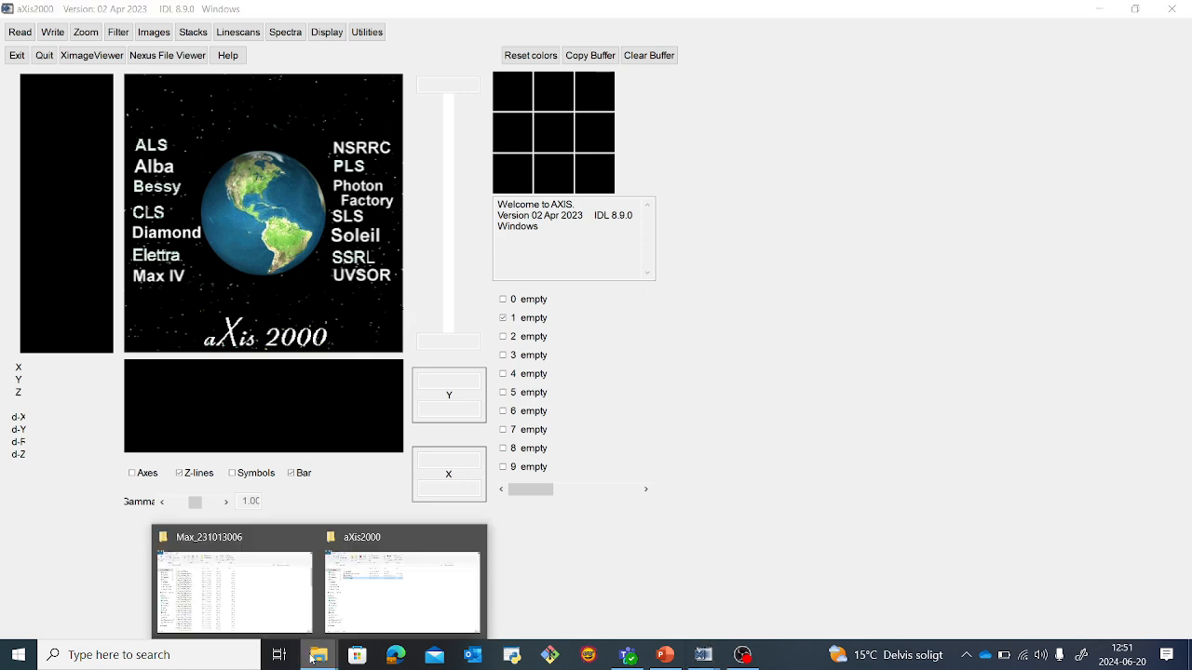
click(199, 610)
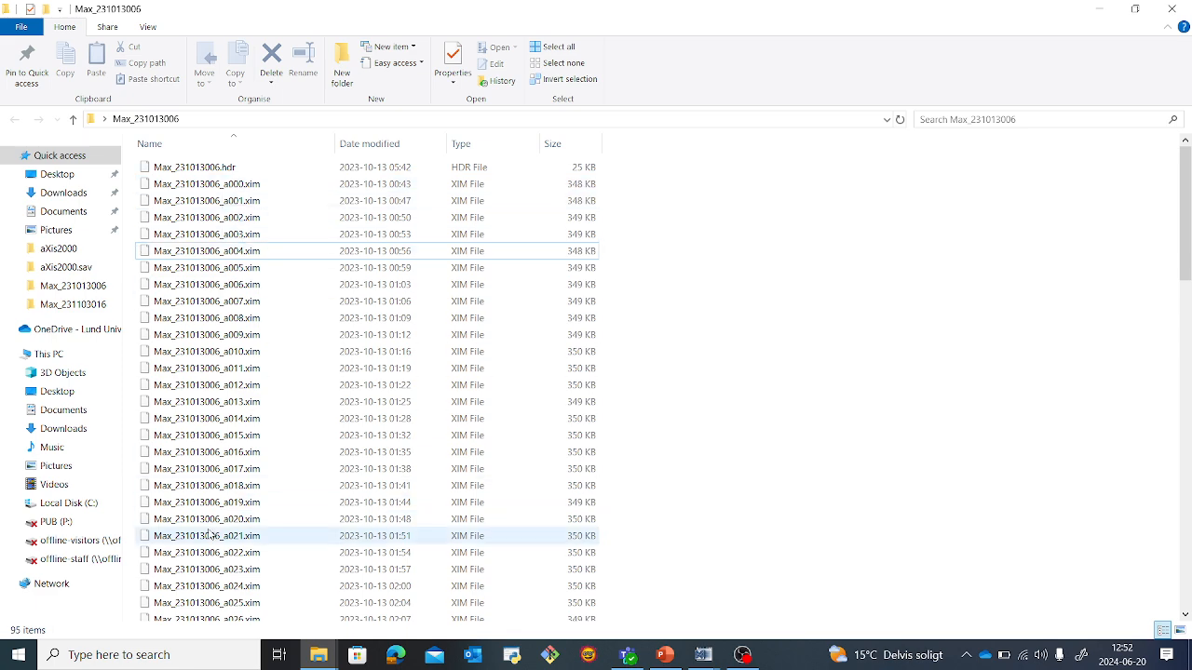
scroll(209, 526, down, 6)
scroll(213, 512, up, 6)
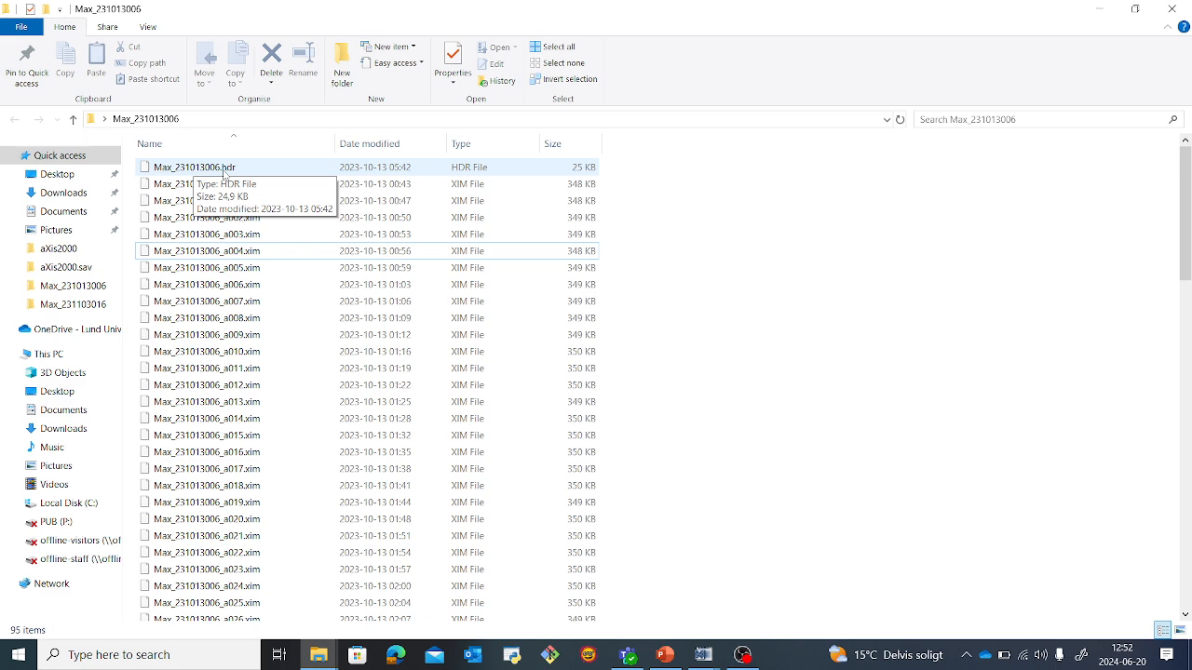
Step: Return to aXis2000, start the STXM (sdf) reader and arrange its file chooser and reader dialogs side by side
mouse_move(703, 657)
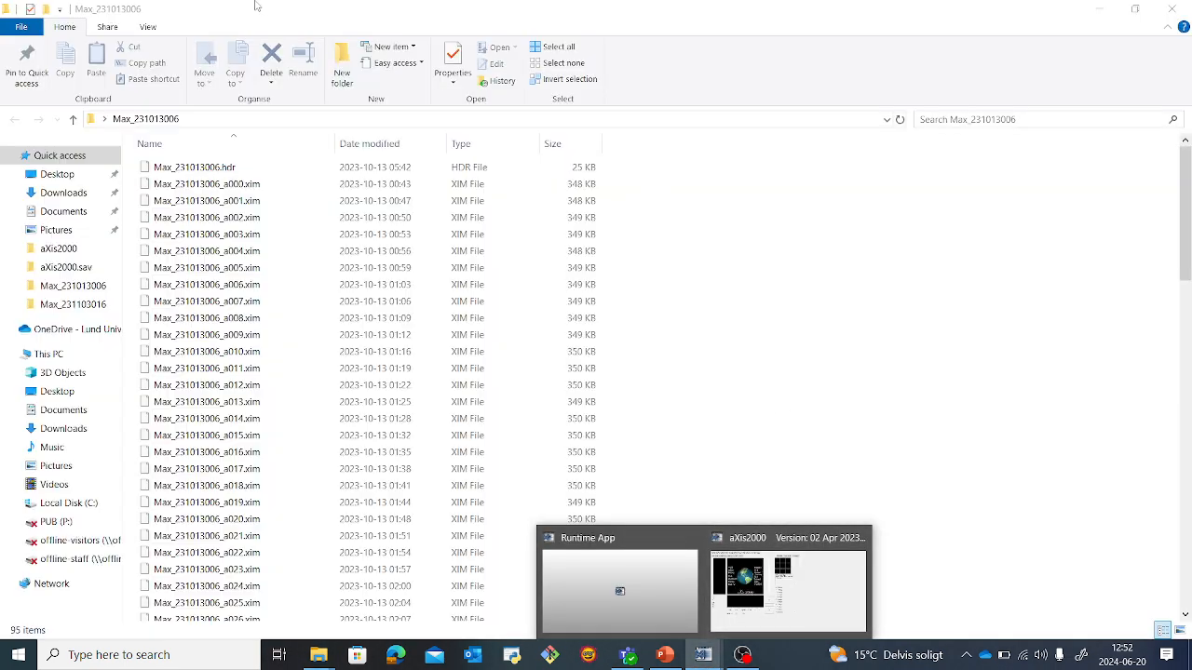
click(780, 596)
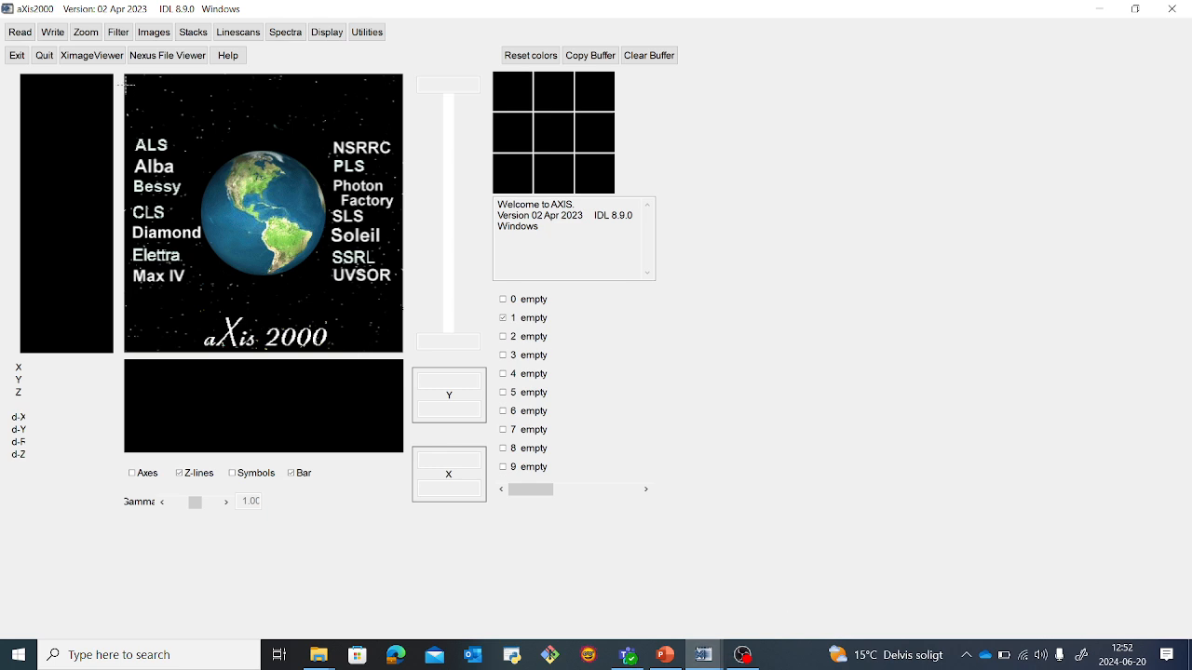
click(21, 34)
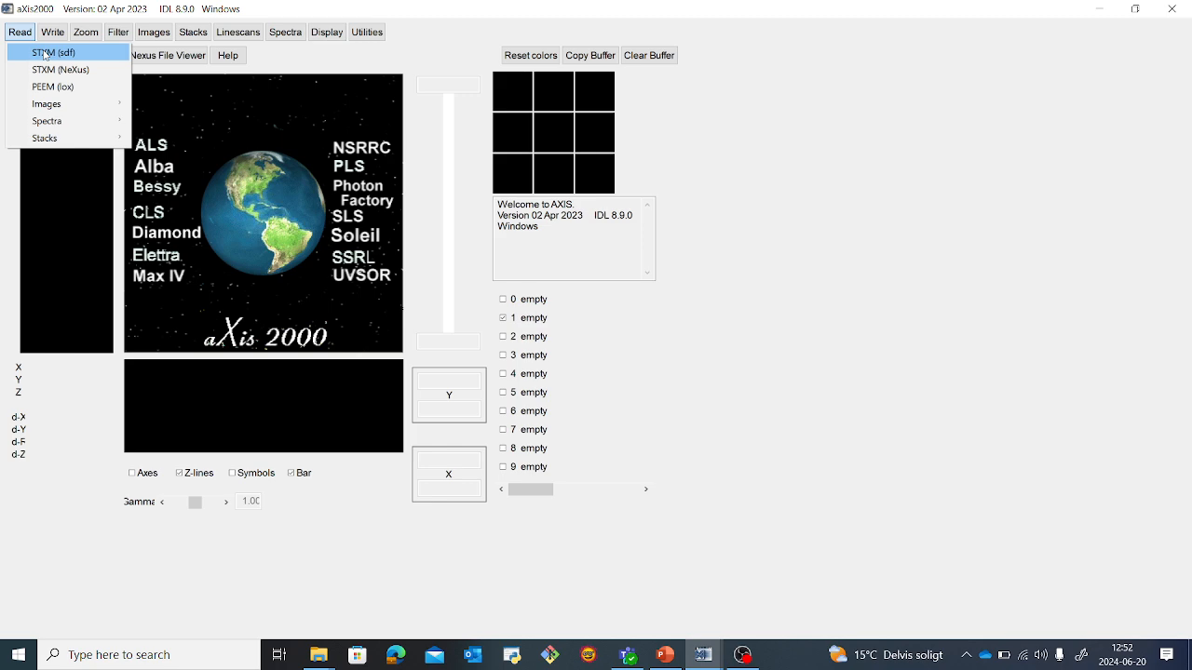
click(45, 54)
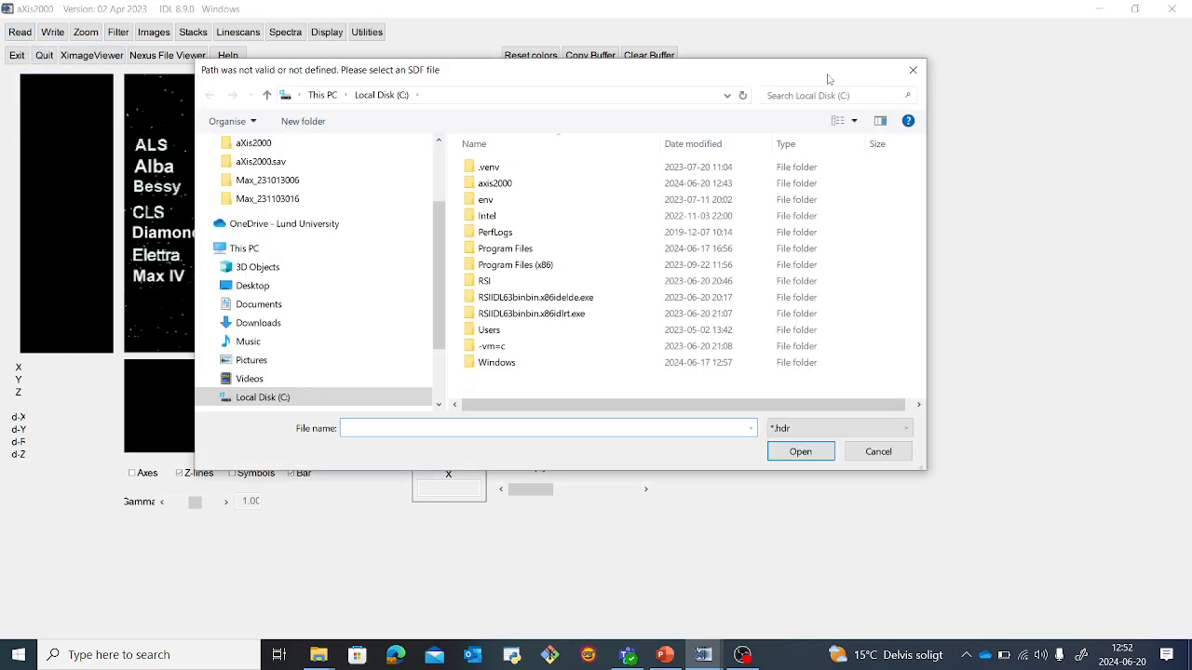
drag(828, 76, 511, 349)
drag(661, 242, 891, 132)
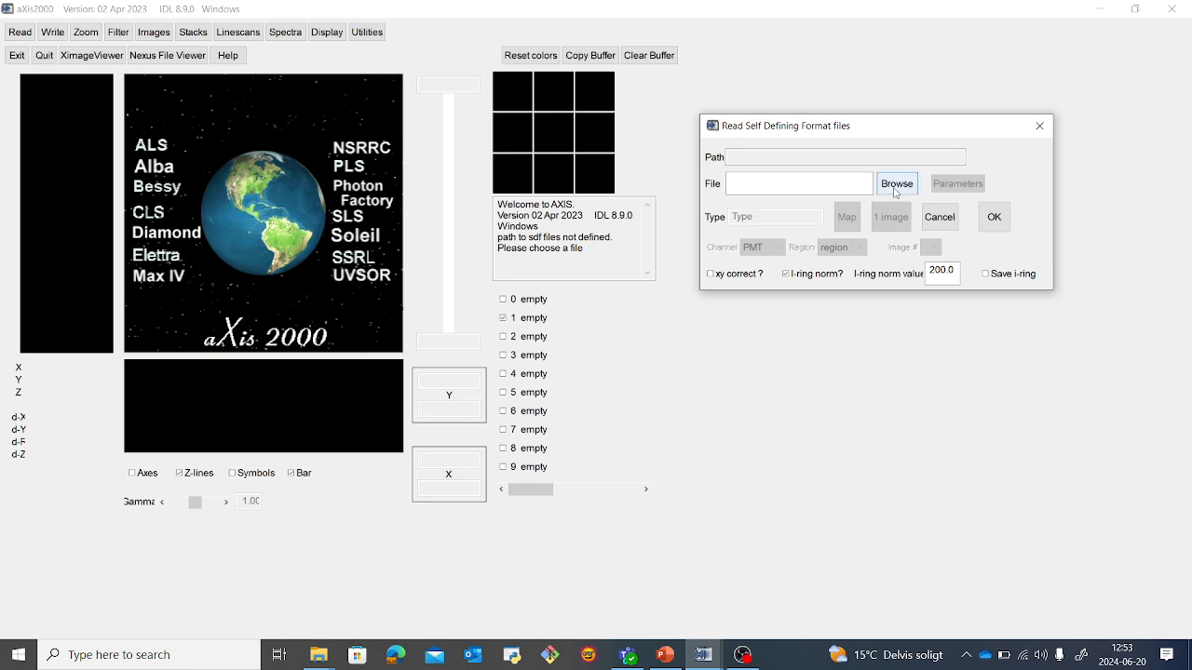
Step: Load the header file Max_231013006.hdr from the Max_231013006 folder into the sdf reader and dismiss the repeated file chooser
click(702, 655)
click(847, 586)
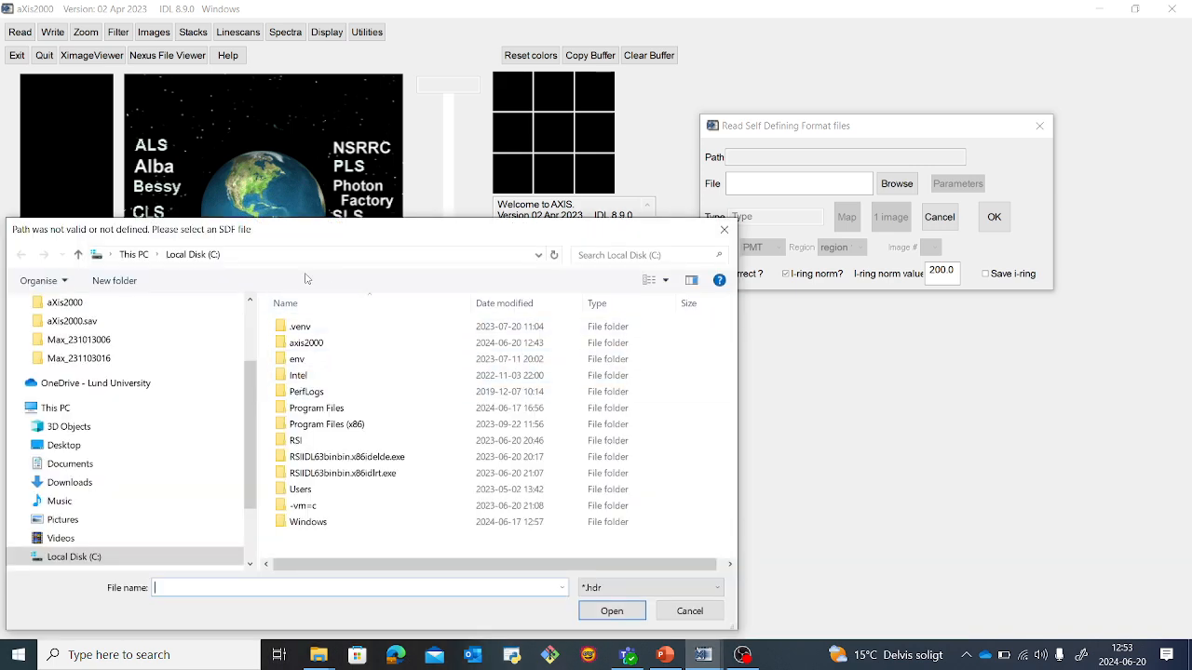
scroll(108, 402, up, 1)
click(93, 414)
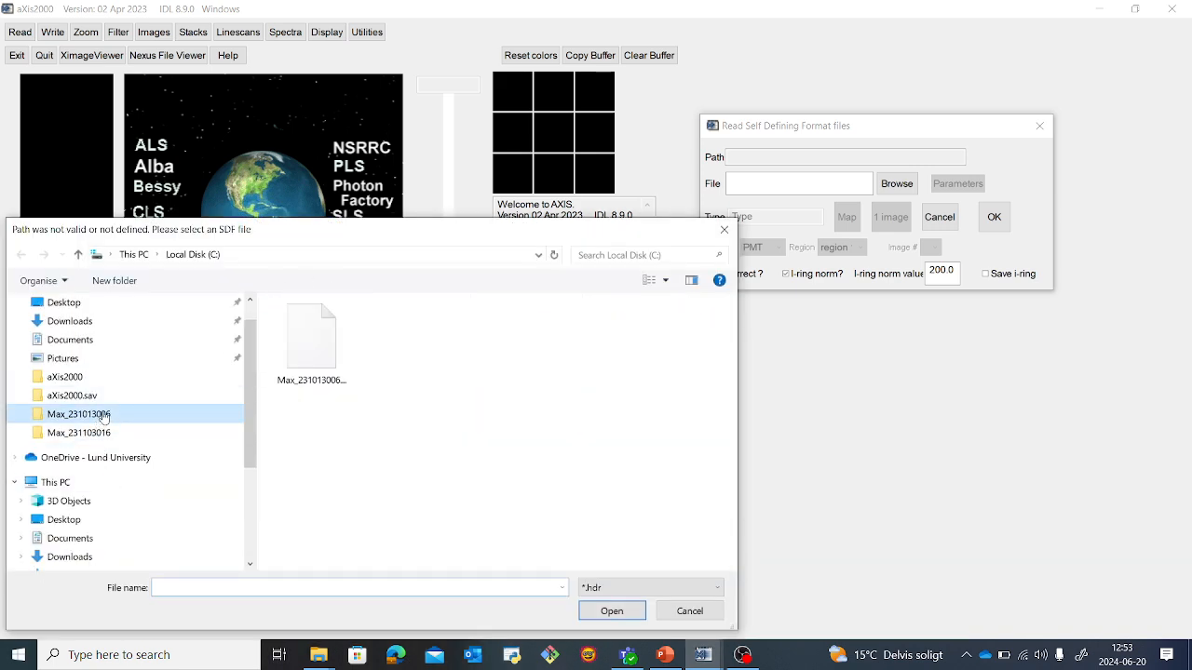
click(329, 335)
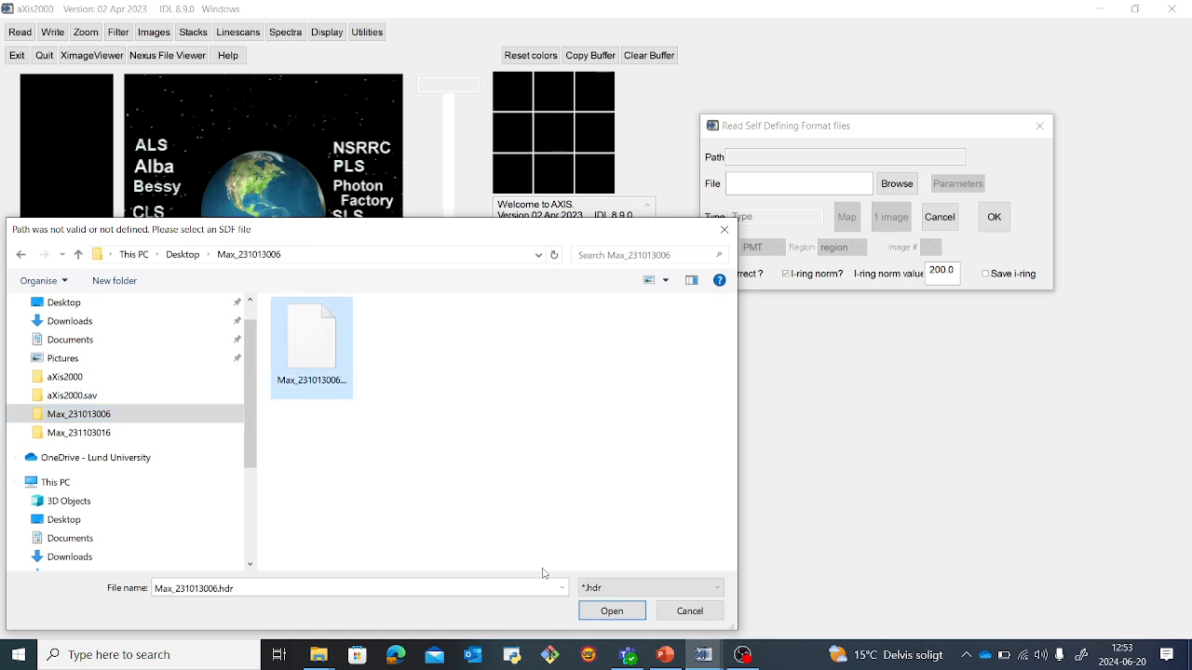
click(605, 611)
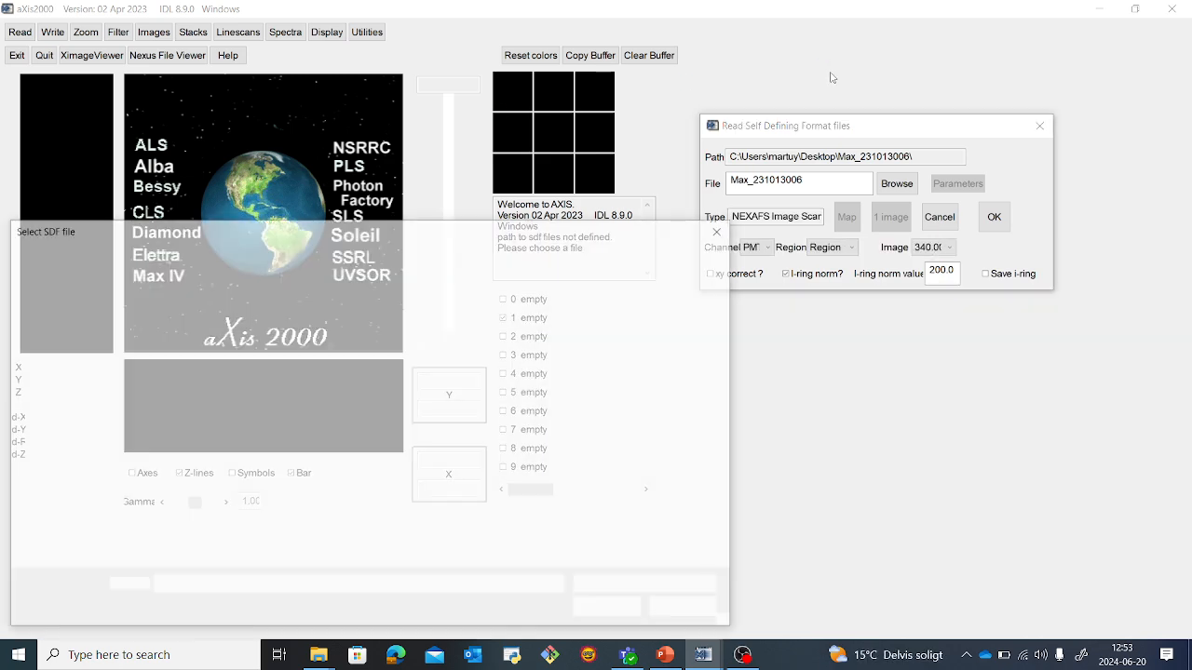
click(692, 610)
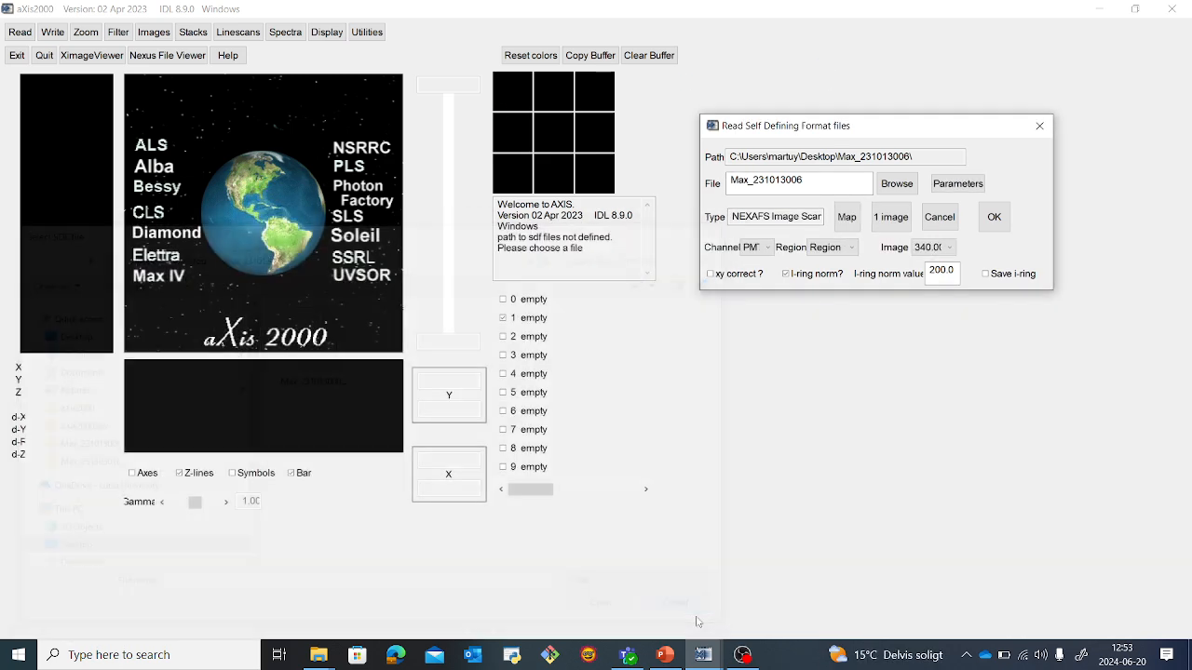
Step: Examine the scan parameters in the Max_231013006 header file and close the listing
drag(876, 130, 850, 125)
click(930, 178)
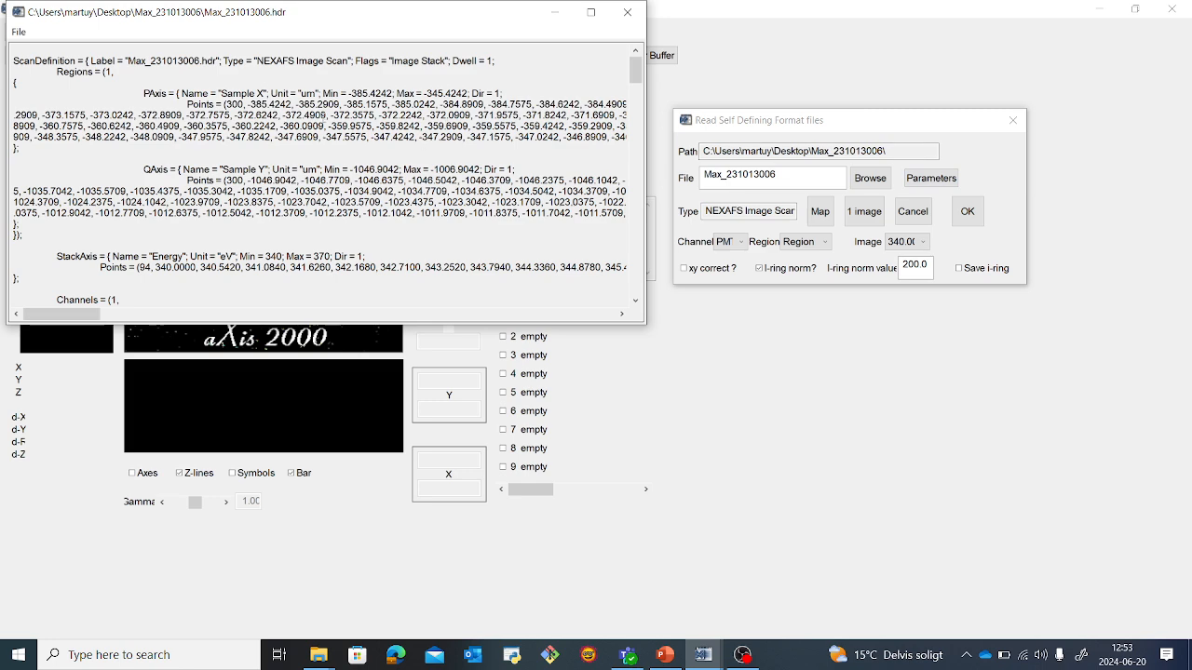
scroll(246, 148, down, 1)
scroll(247, 146, up, 1)
click(627, 12)
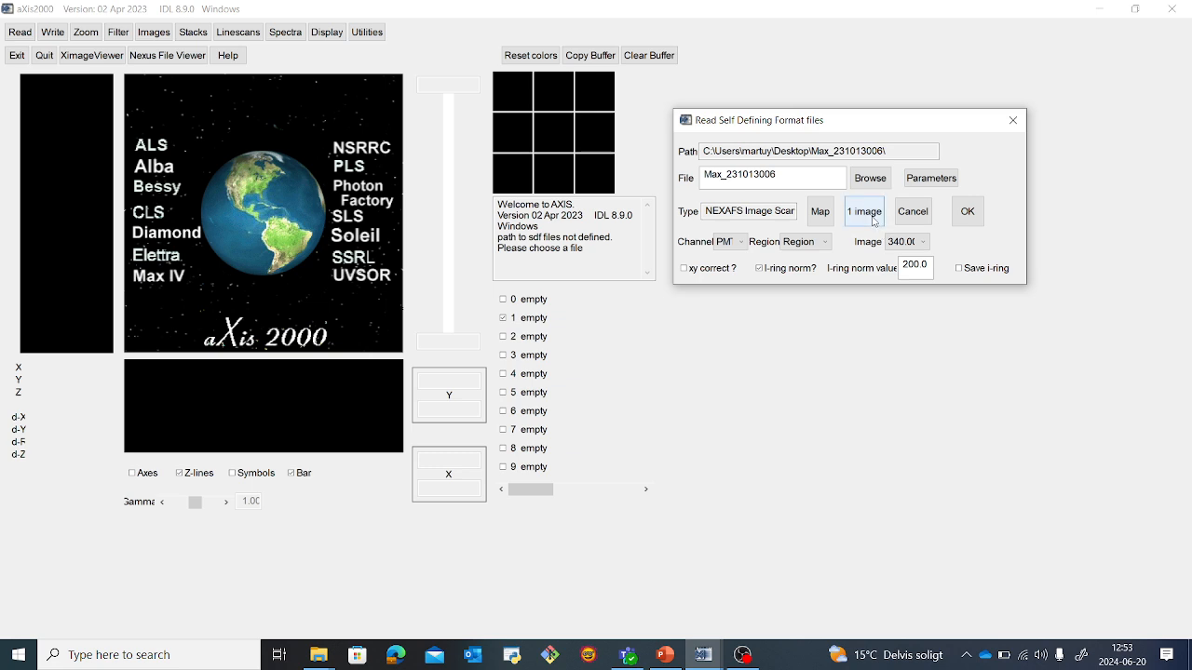
Step: Choose the 348.48 eV image from the available energies in the sdf reader
click(924, 244)
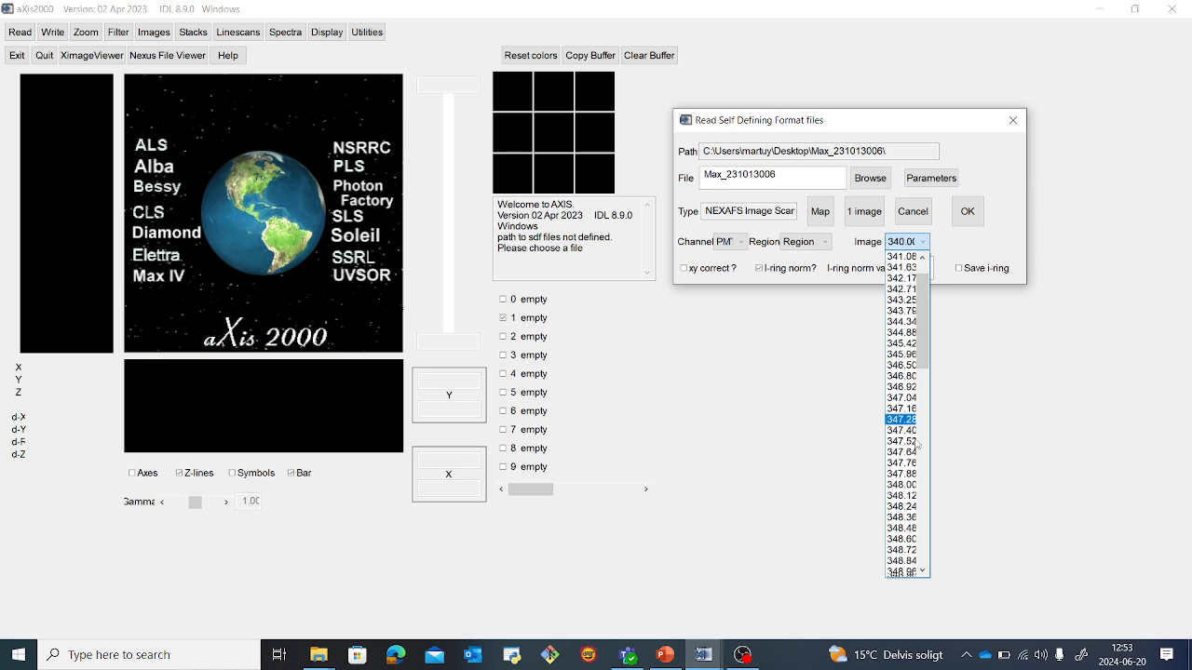
scroll(916, 443, down, 4)
scroll(916, 444, down, 3)
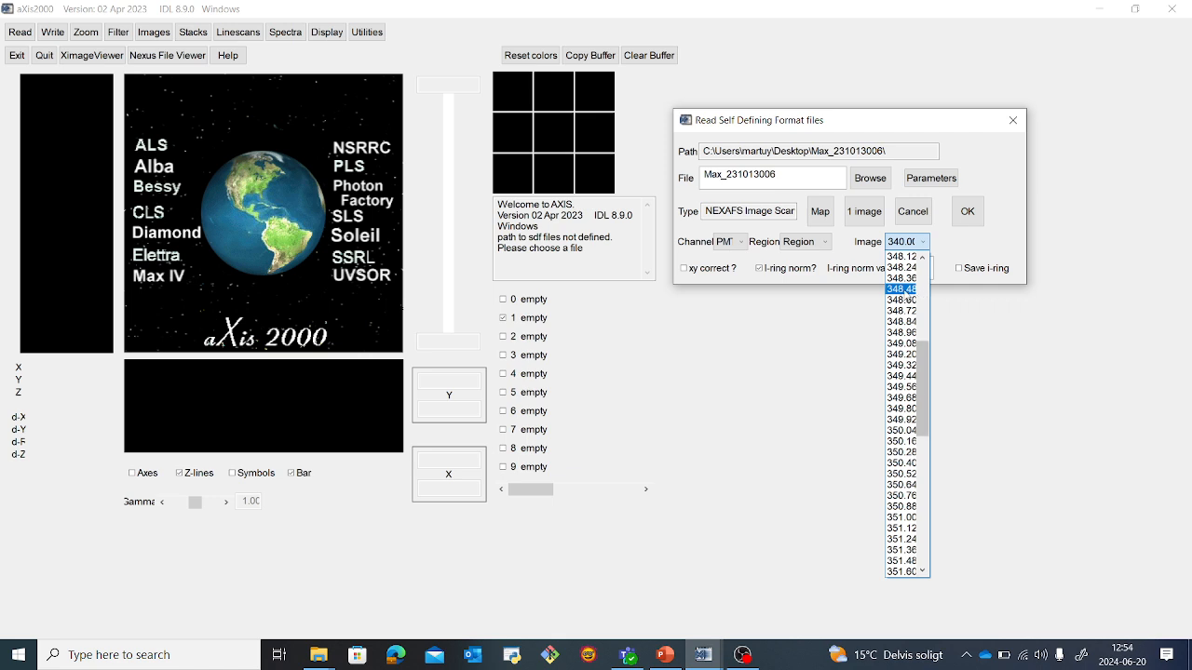
click(906, 291)
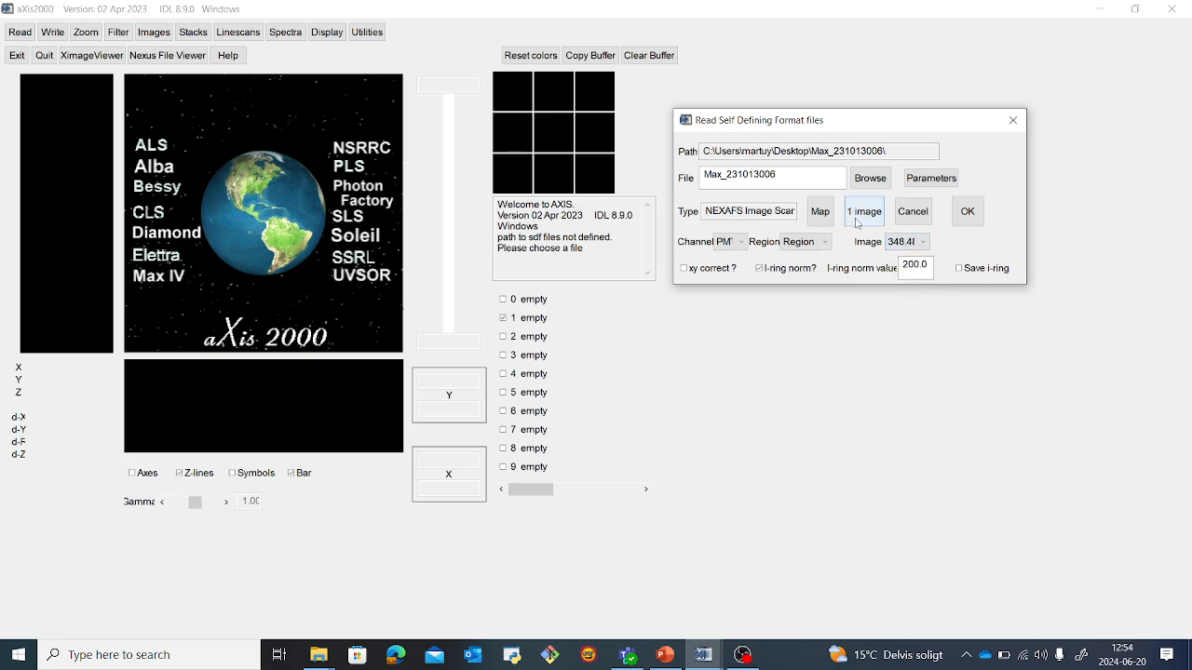
Step: Set the sdf reader's image choice back to the 340.00 eV entry
click(924, 241)
scroll(906, 396, up, 6)
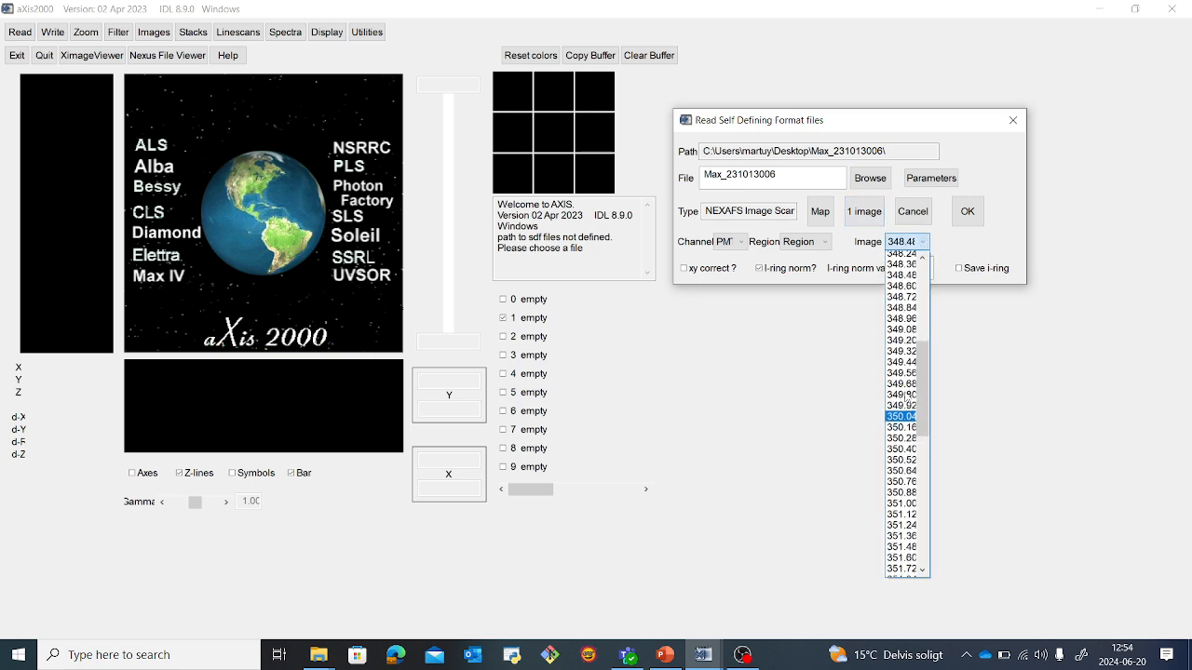
scroll(906, 396, up, 3)
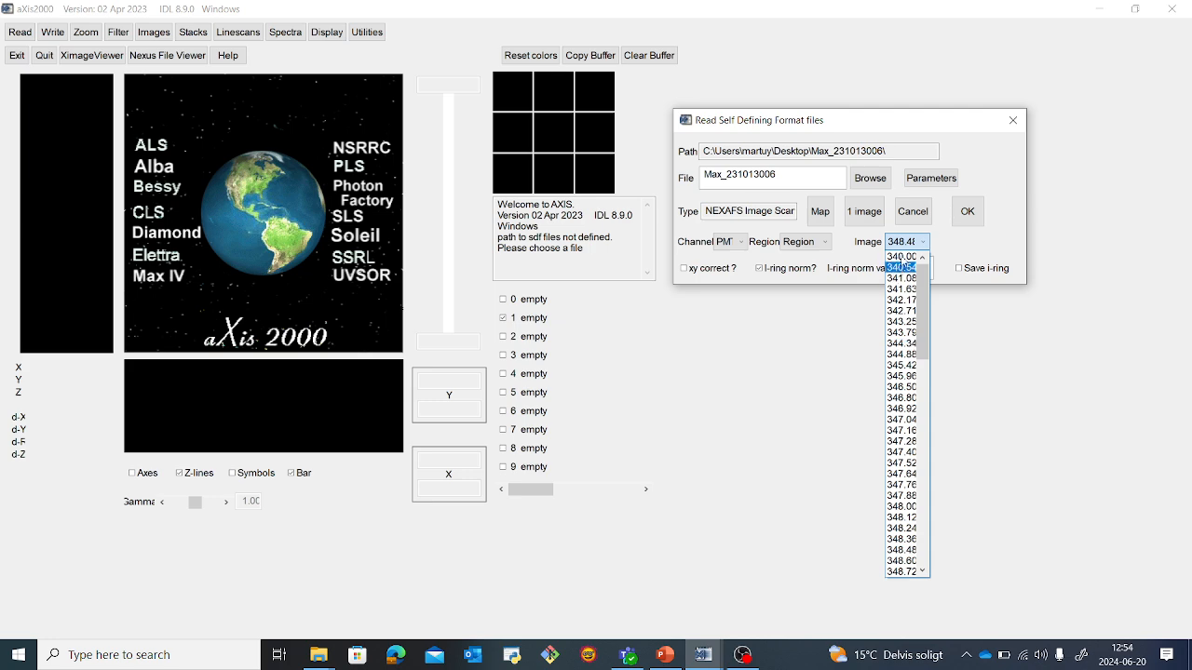
click(903, 256)
Step: Turn off I-ring normalisation and read the whole stack, naming the binary stack file 6 and accepting zoom 1
click(759, 268)
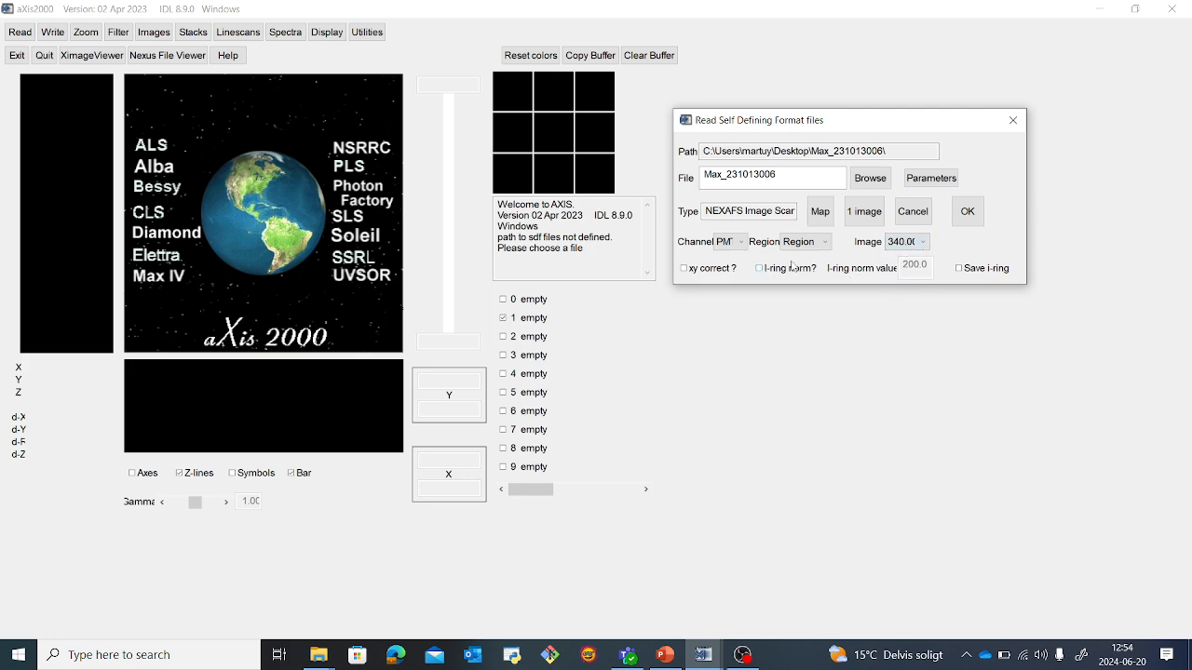
click(969, 212)
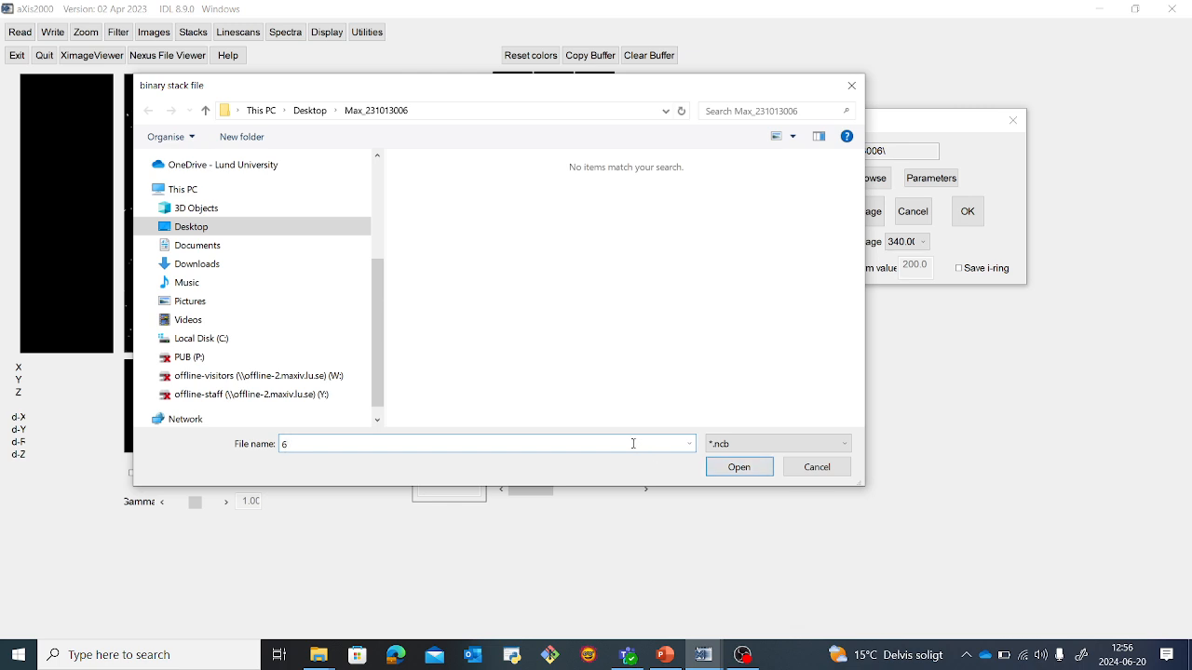
key(Return)
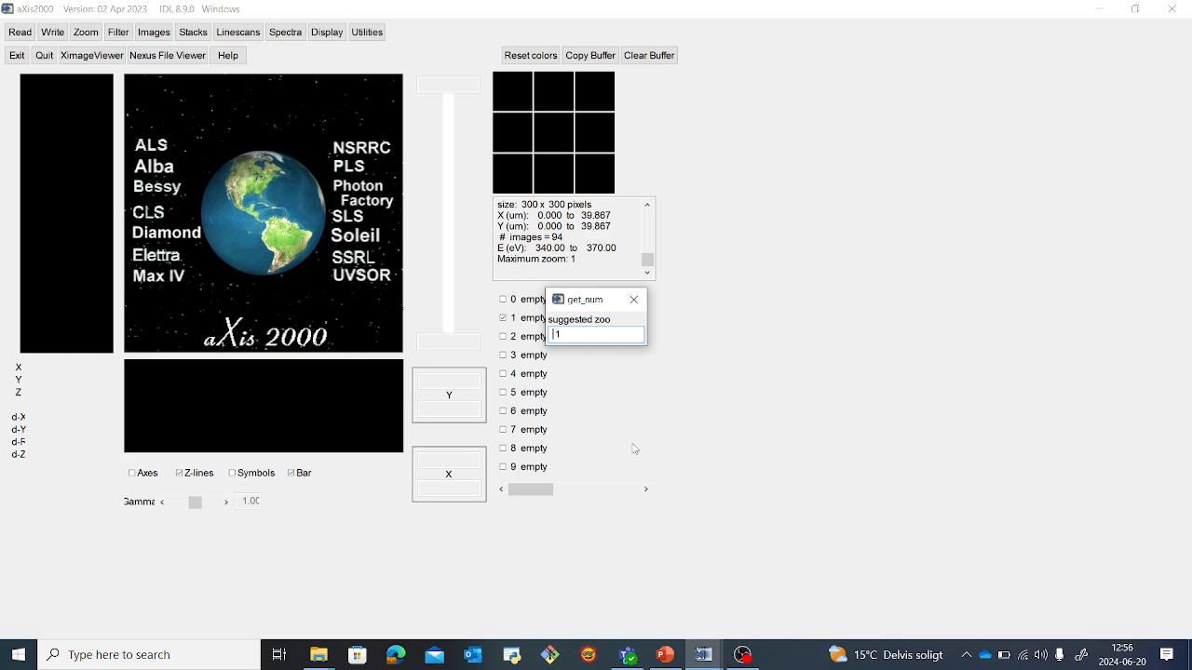
key(Return)
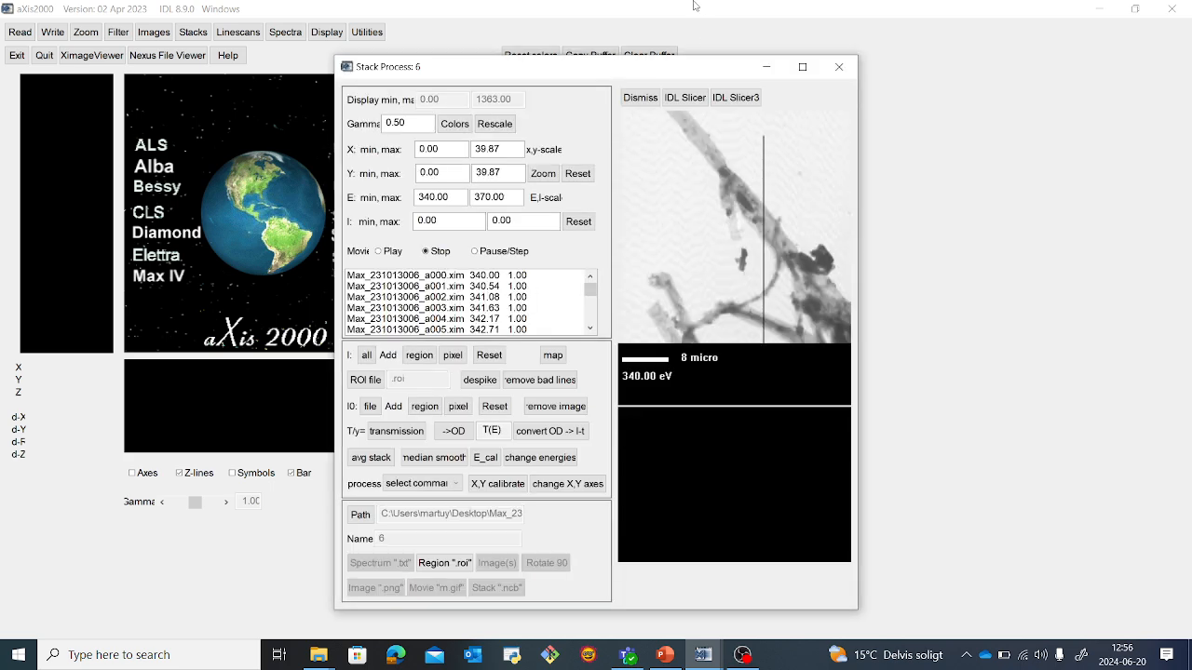
Step: Look through the stack's image list in the Stack Process window and play the images as a movie
drag(612, 76, 757, 50)
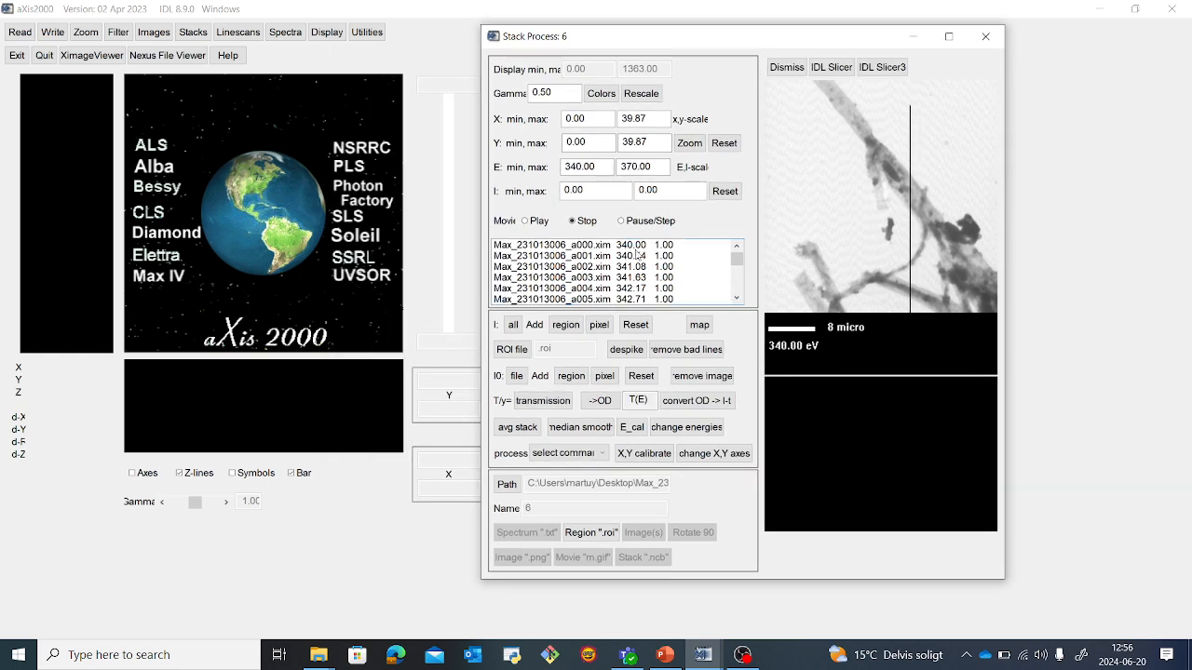
scroll(637, 254, down, 14)
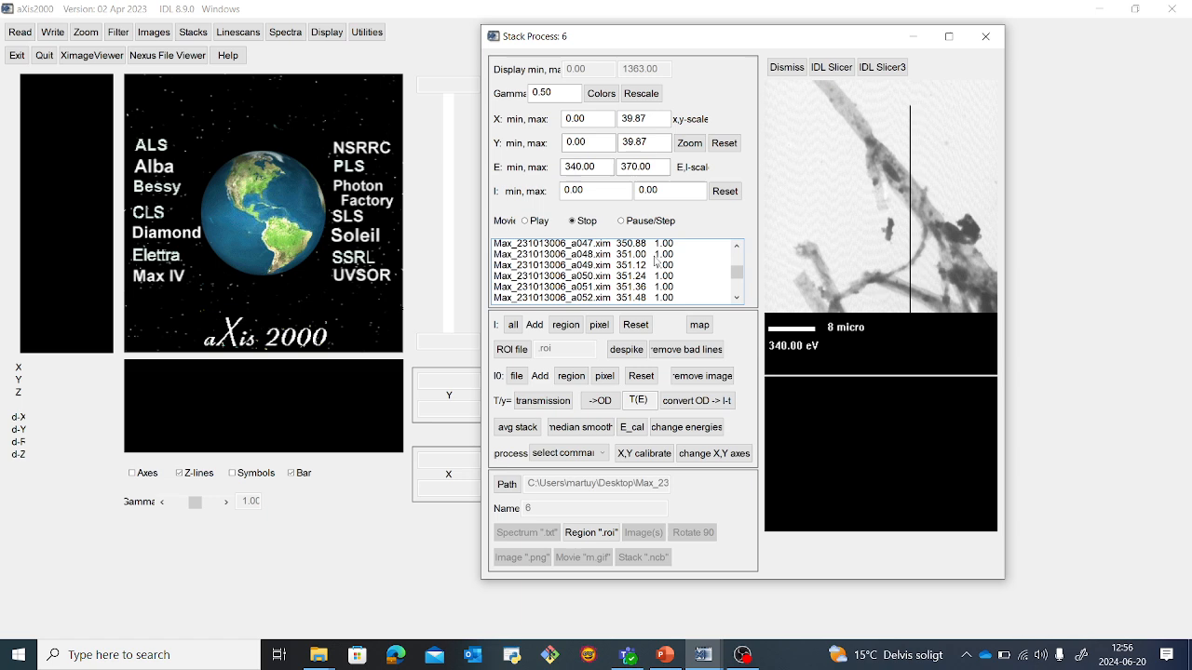
scroll(655, 259, up, 14)
scroll(614, 265, down, 1)
scroll(614, 266, up, 1)
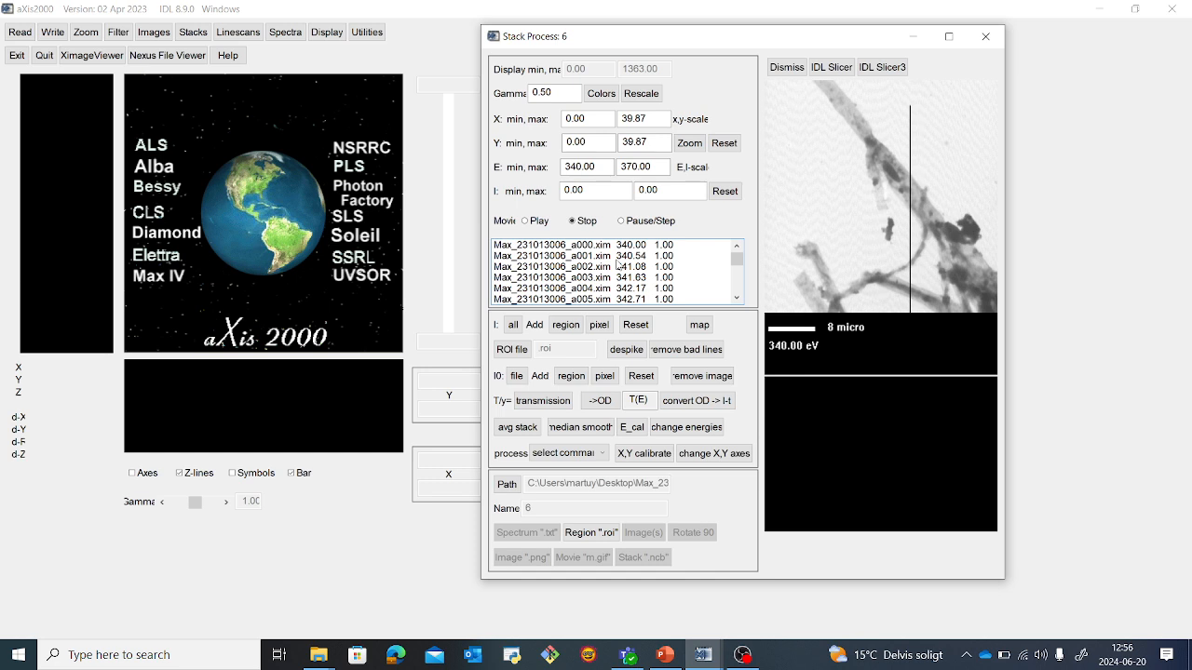
click(528, 224)
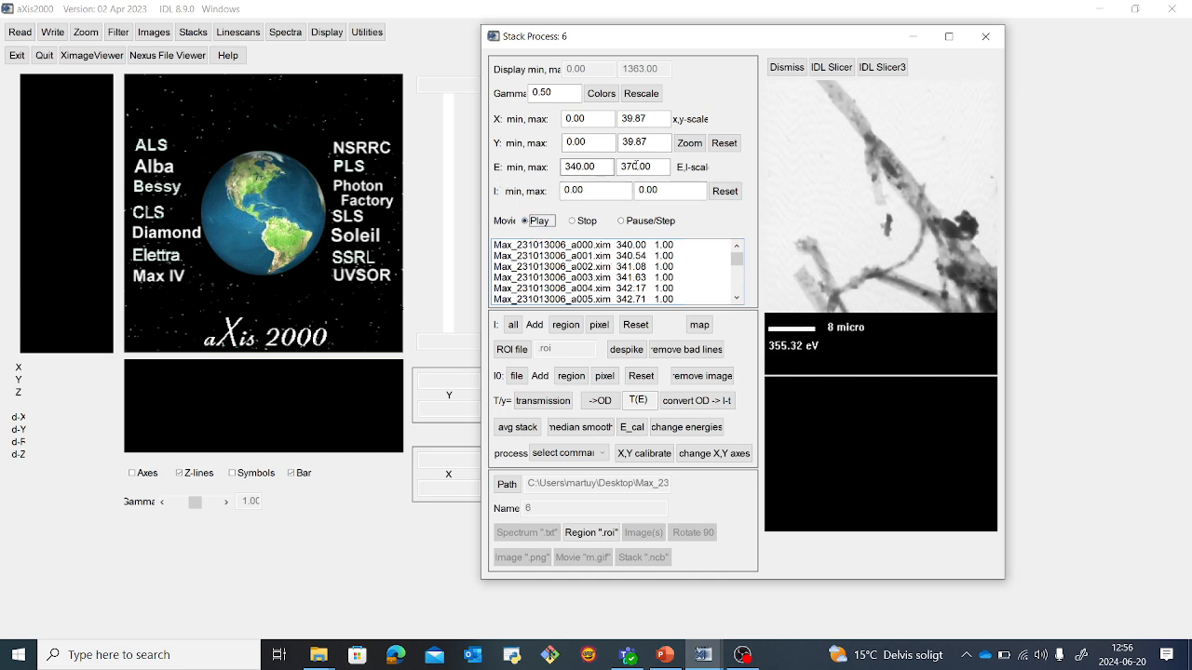
Step: Display the first stack image, Max_231013006_a000.xim, at 340.00 eV
click(568, 169)
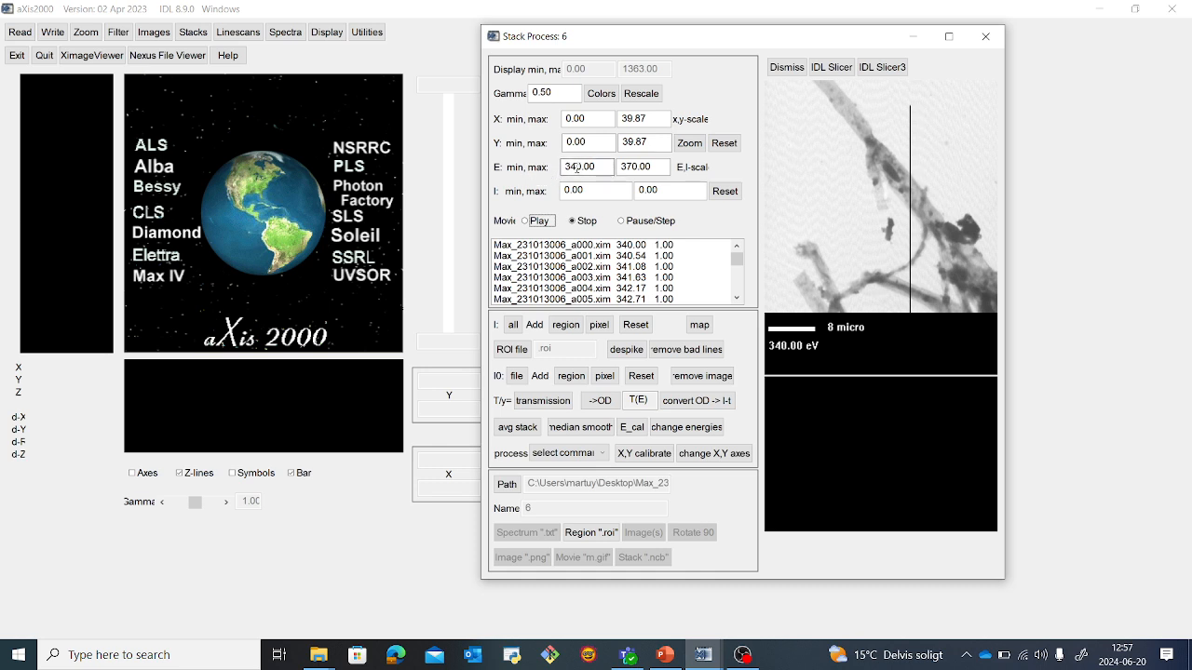
click(647, 167)
click(589, 428)
click(660, 247)
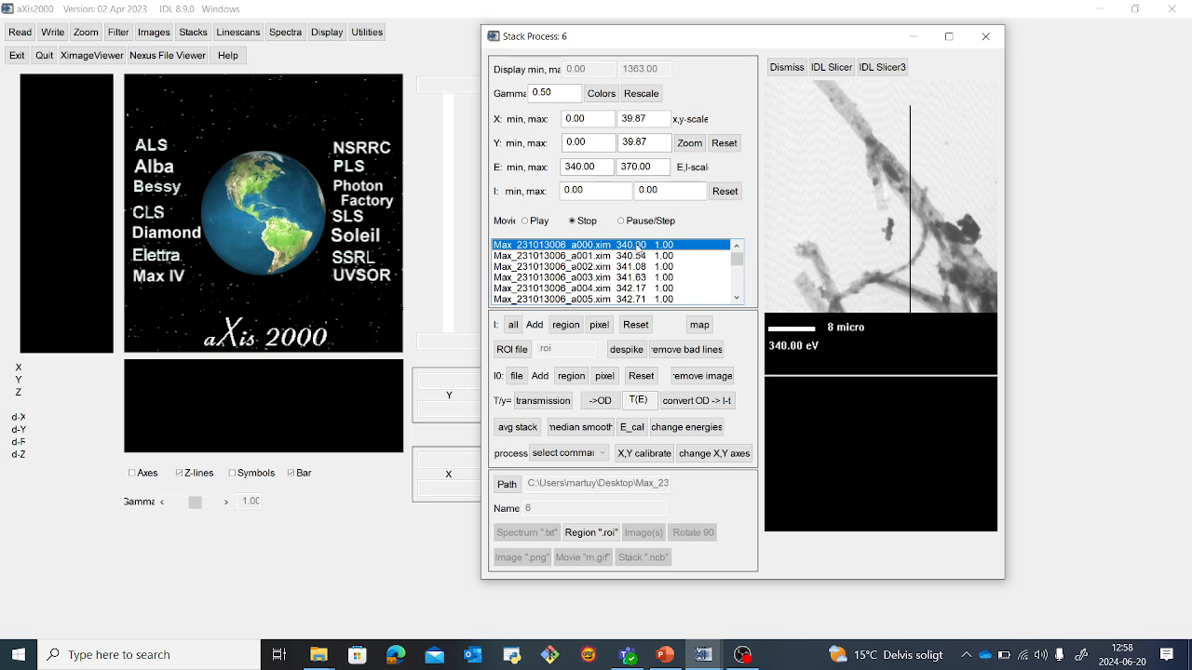
Step: Remove the bad lines from the 340.00 eV image and from the 341.08 eV image, a002
click(709, 351)
click(643, 256)
click(643, 266)
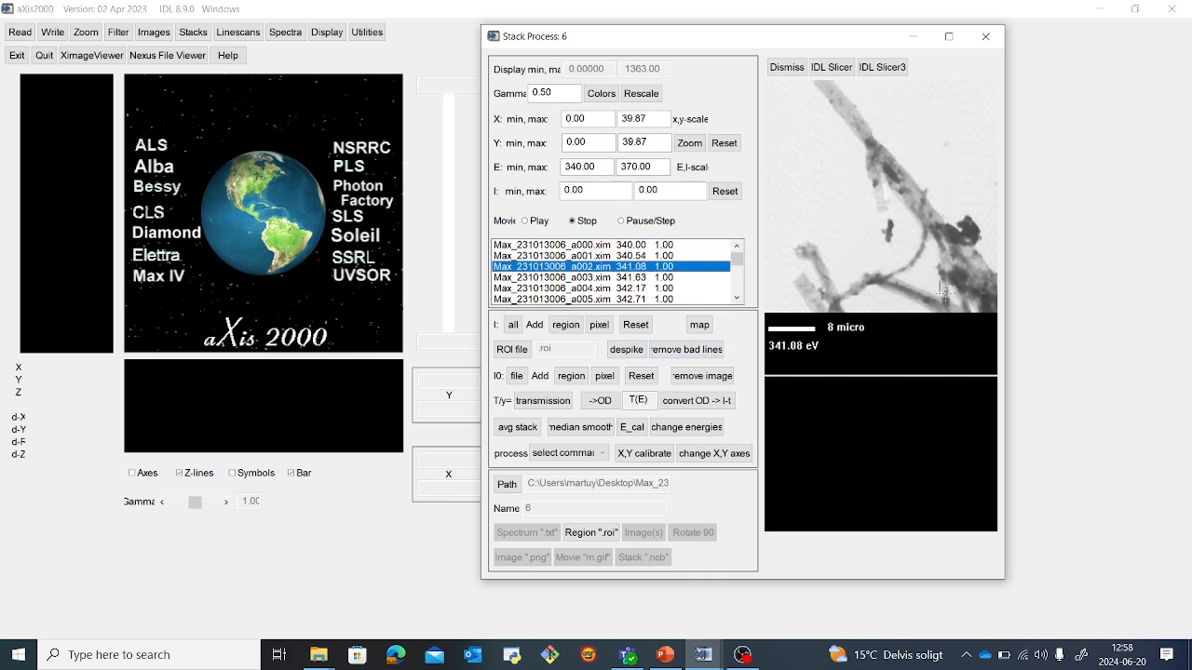
click(694, 349)
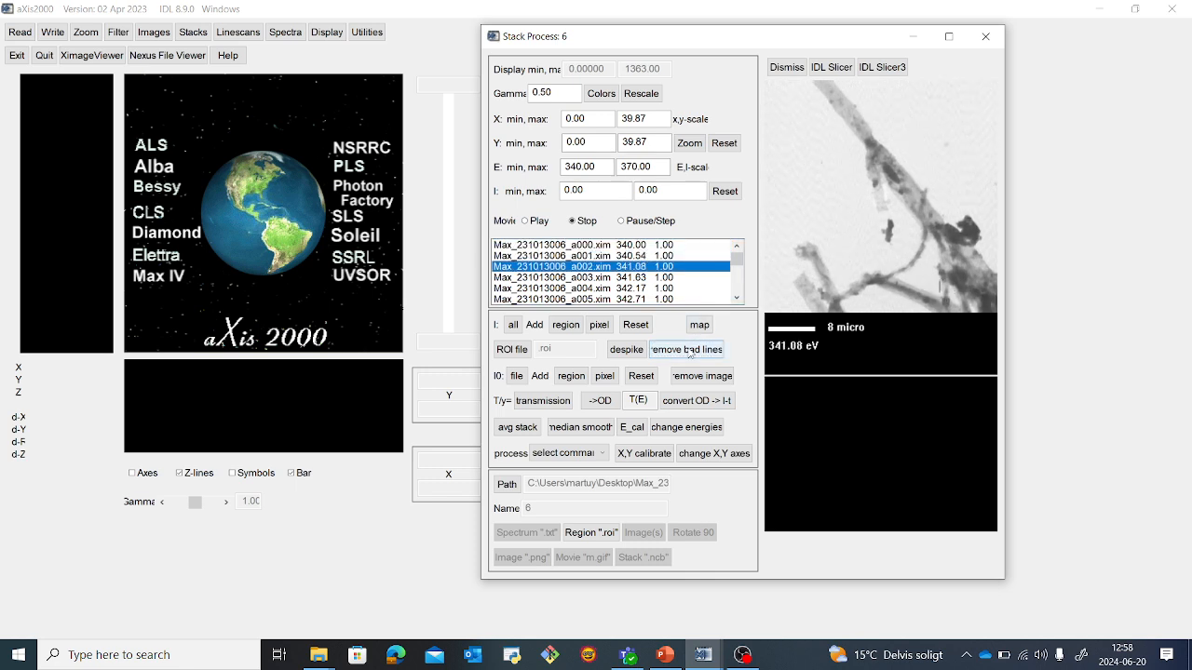
click(643, 267)
Step: Display image a004 at 342.17 eV, remove its bad vertical line and redisplay it
key(Down)
key(Down)
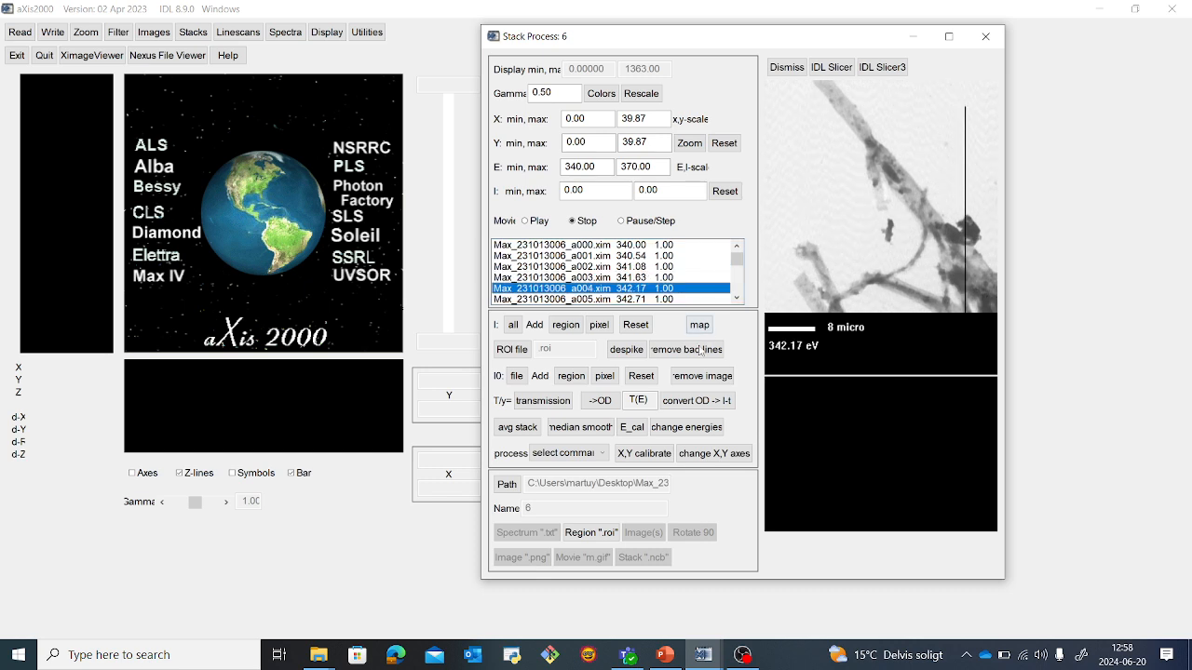
click(693, 349)
click(626, 291)
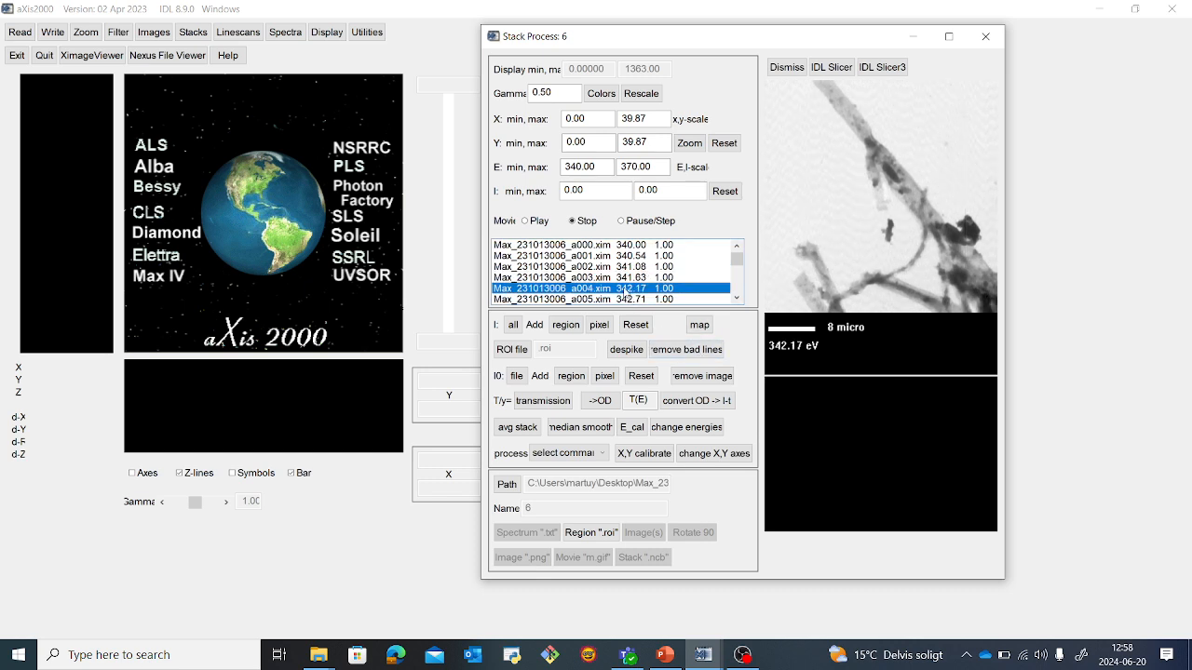
Step: Go through the following images to a009 at 344.88 eV and remove its bad line
key(Down)
key(Down)
key(Down)
key(Down)
key(Down)
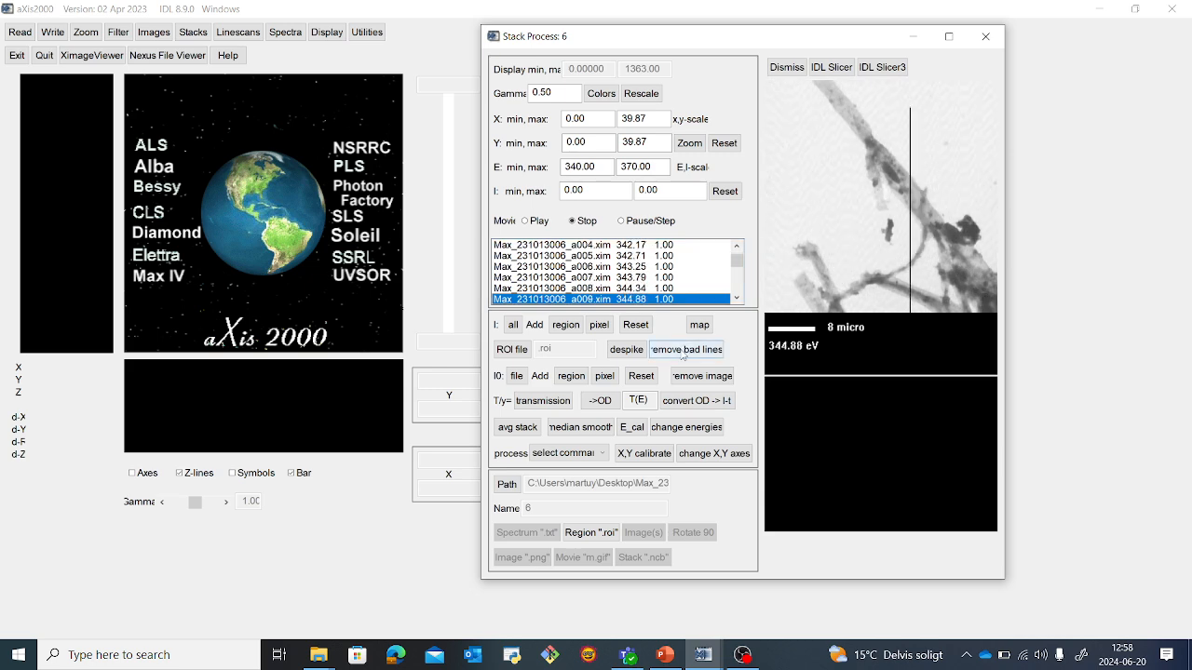
click(682, 355)
click(607, 299)
Step: Check the following images up to a013 at 346.80 eV and remove that image's bad line
key(Down)
key(Down)
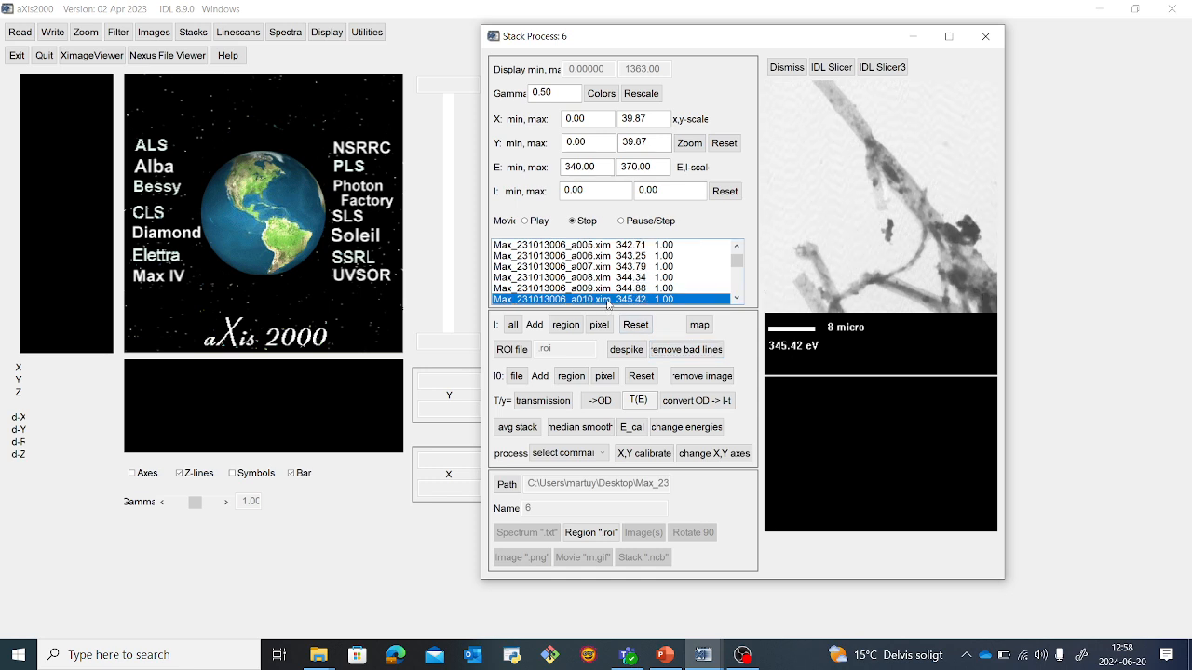
key(Down)
key(Down)
click(682, 354)
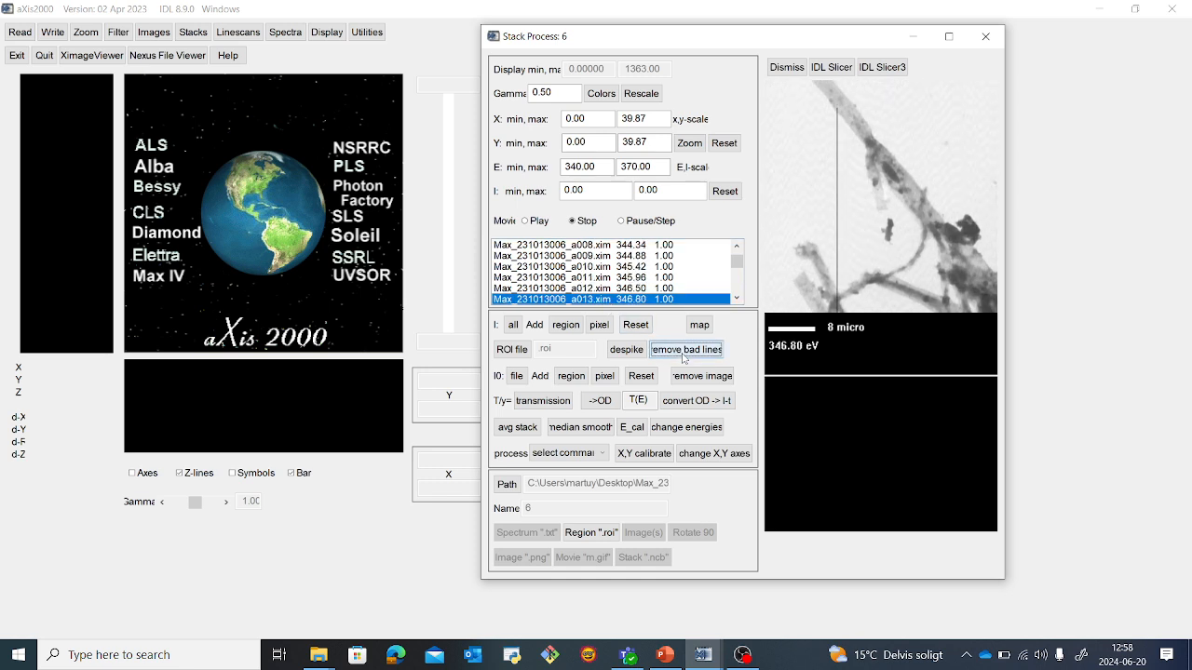
click(611, 302)
Step: Go on through the stack to image a019 at 347.52 eV and remove its bad line
key(Down)
key(Down)
key(Down)
key(Down)
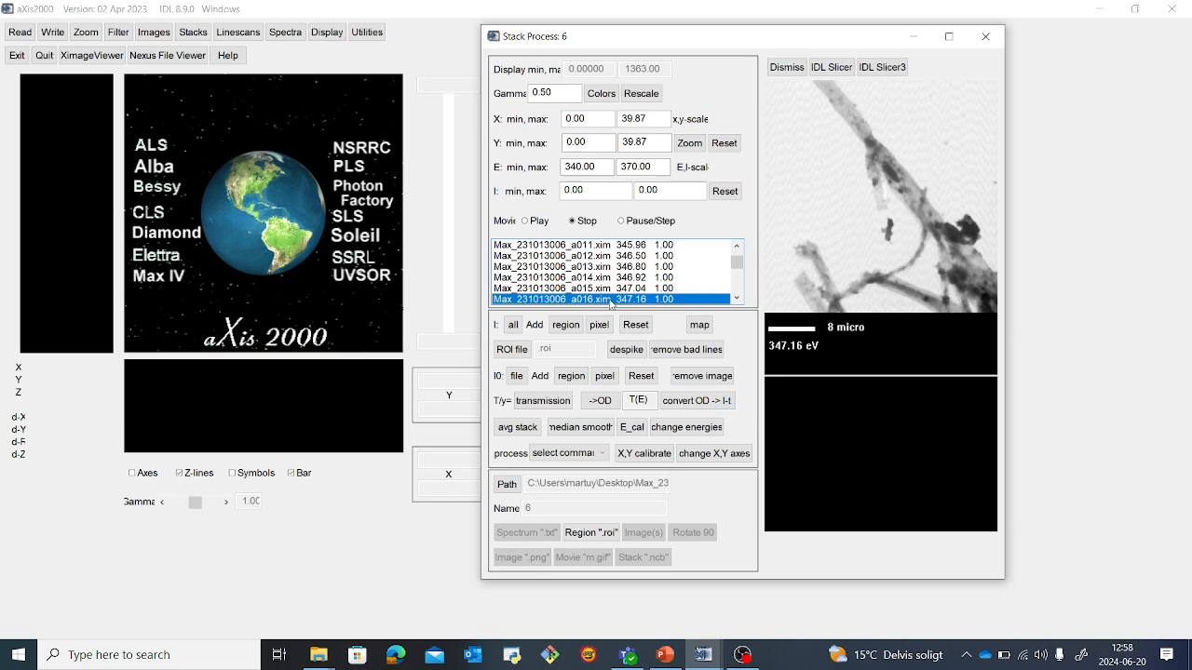
key(Down)
key(Down)
click(684, 350)
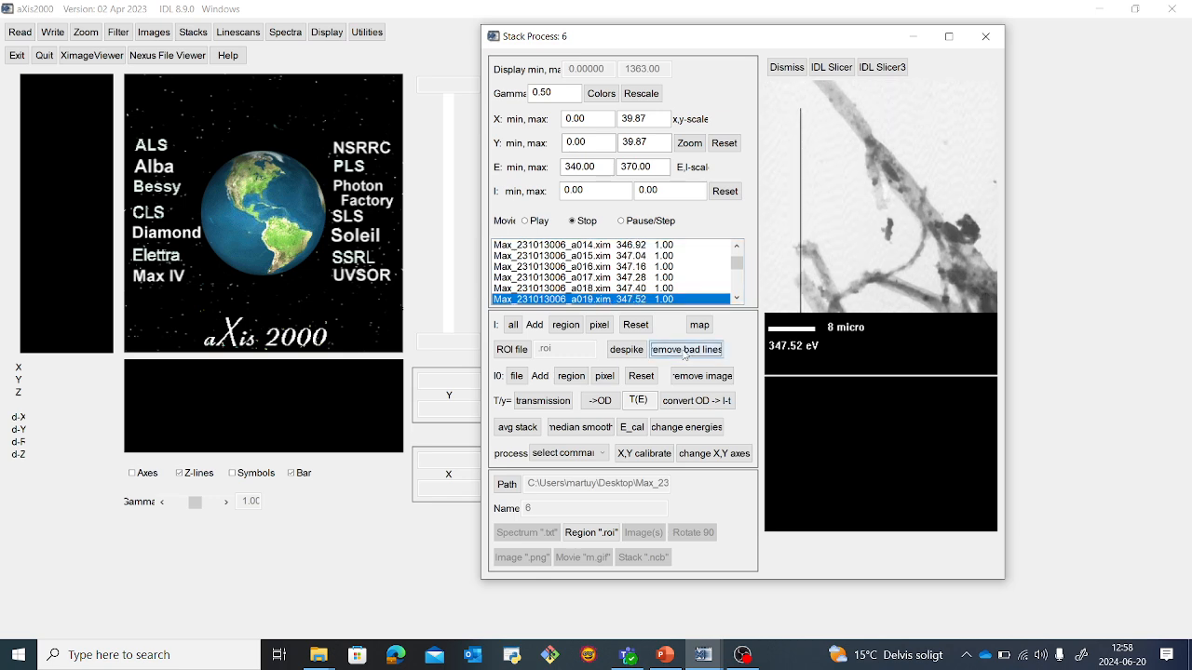
click(618, 303)
Step: Examine the stack images from a020 to a048 at 351.00 eV one by one for bad lines
key(Down)
key(Down)
key(Down)
key(Down)
key(Down)
key(Down)
key(Down)
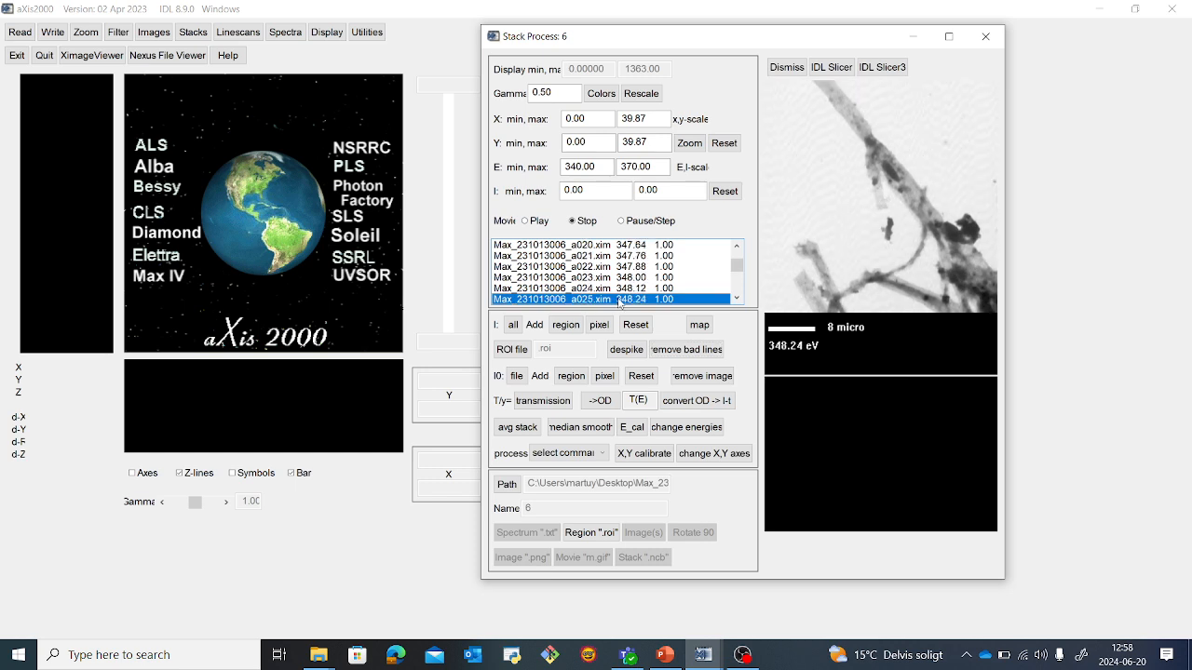
key(Down)
key(Down)
key(Down)
key(Down)
key(Down)
key(Down)
key(Down)
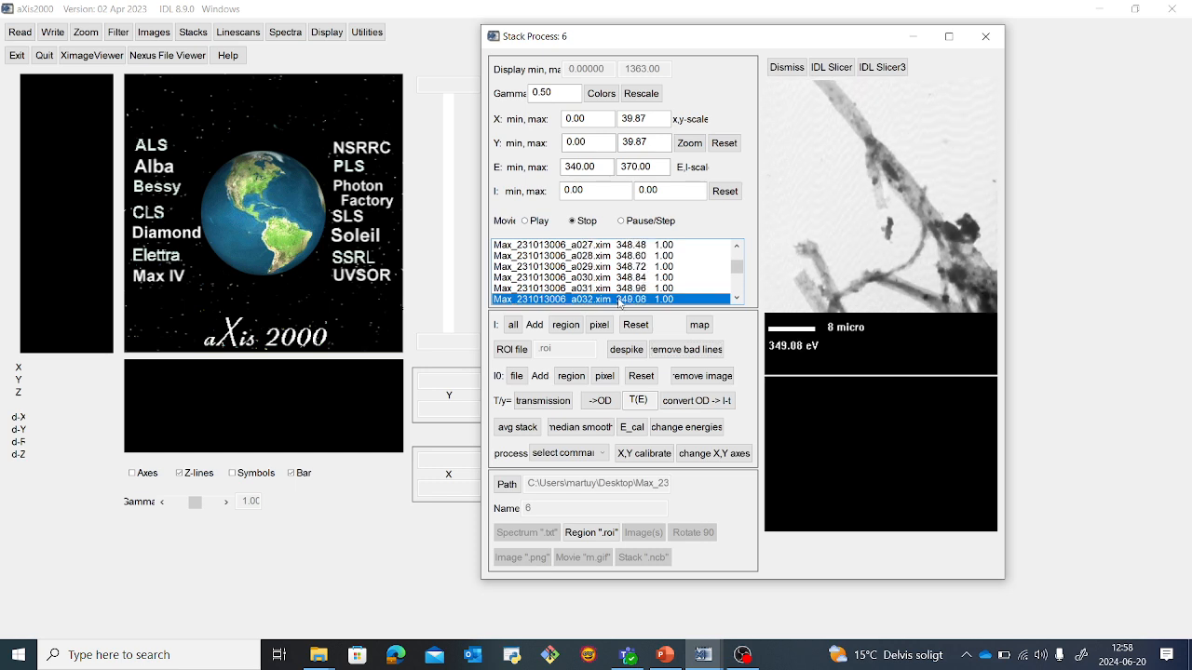
key(Down)
key(Down)
key(Down)
key(Down)
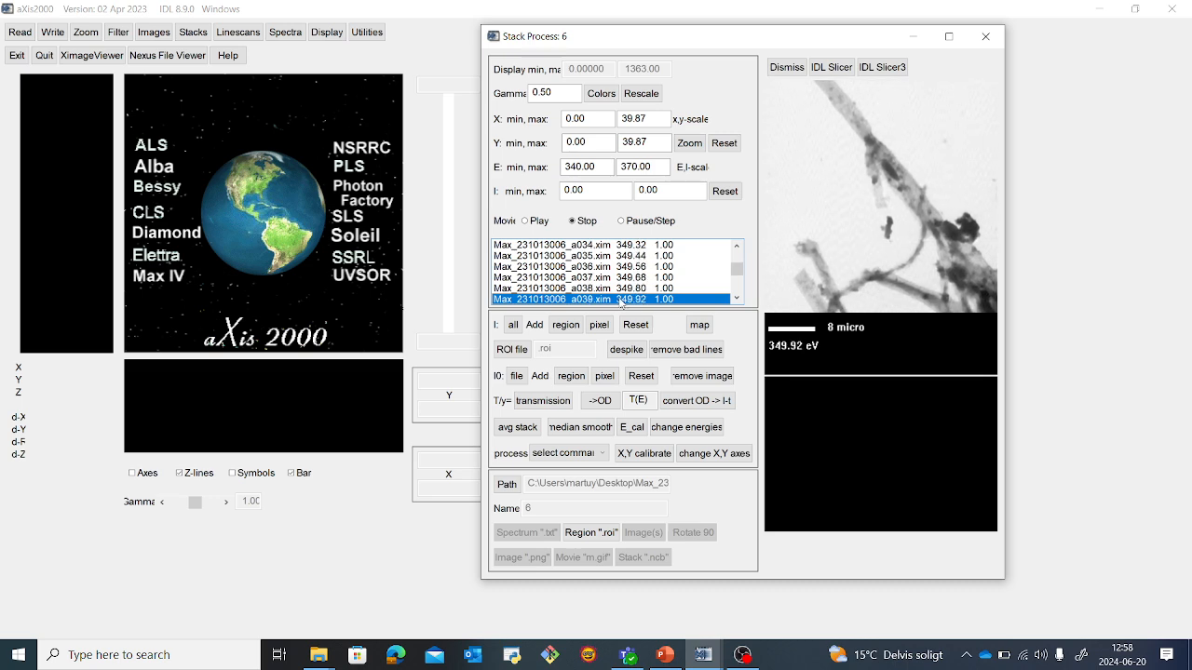
key(Down)
key(Down)
key(Down)
key(Down)
key(Down)
key(Down)
key(Down)
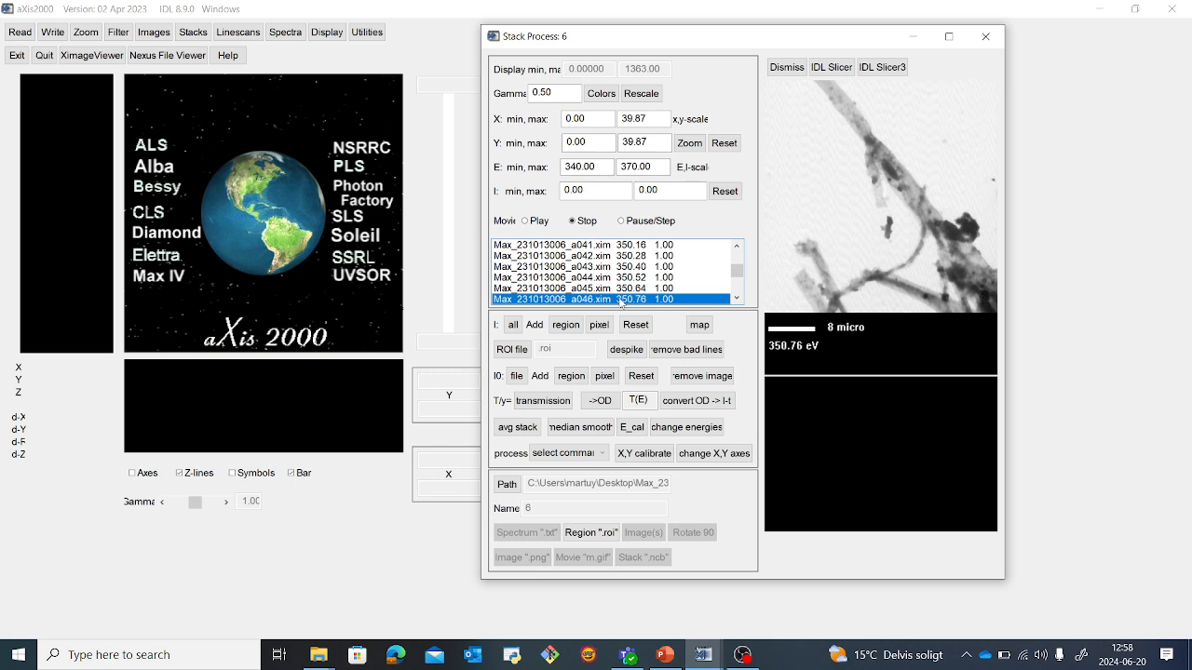
key(Up)
key(Tab)
click(614, 300)
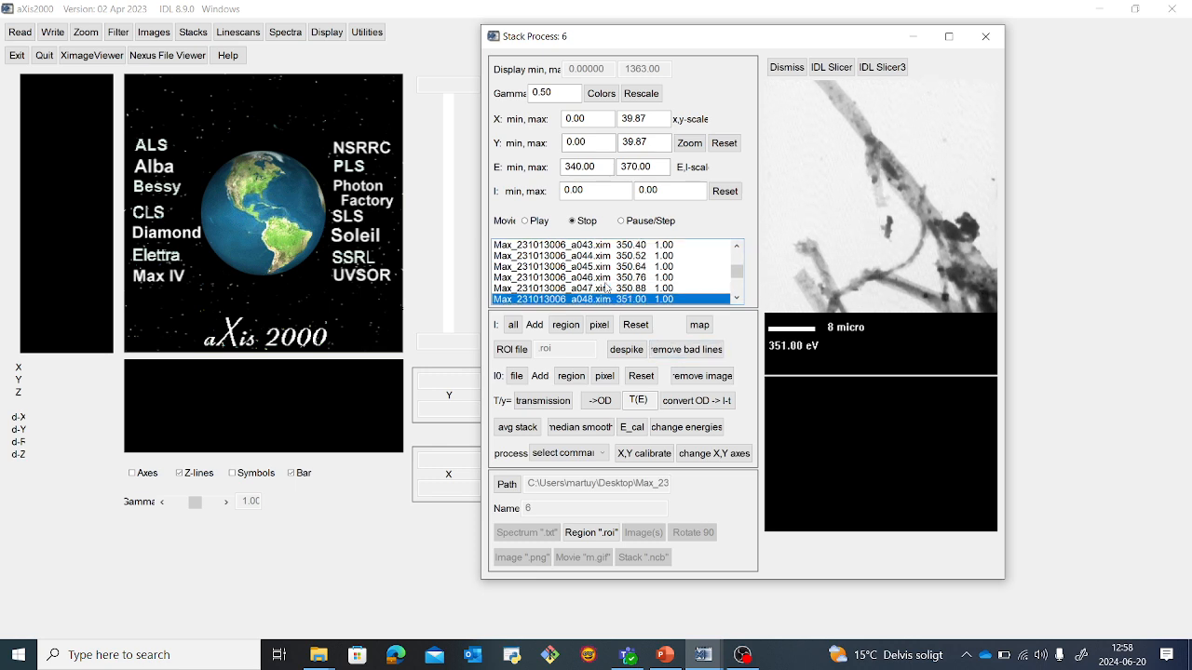
Step: Check the images beyond 351.00 eV and remove the bad line from image a064 at 352.92 eV
key(Down)
key(Down)
key(Down)
key(Down)
key(Down)
key(Down)
key(Down)
key(Down)
key(Down)
key(Down)
key(Down)
key(Down)
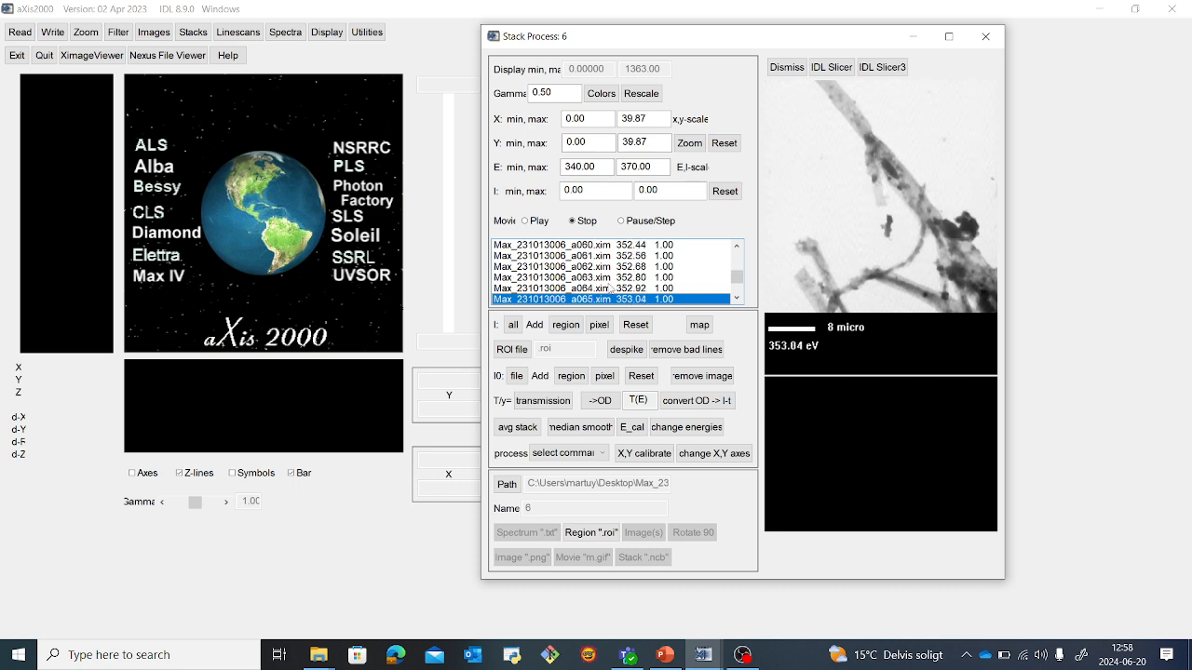
key(Up)
key(Up)
click(624, 288)
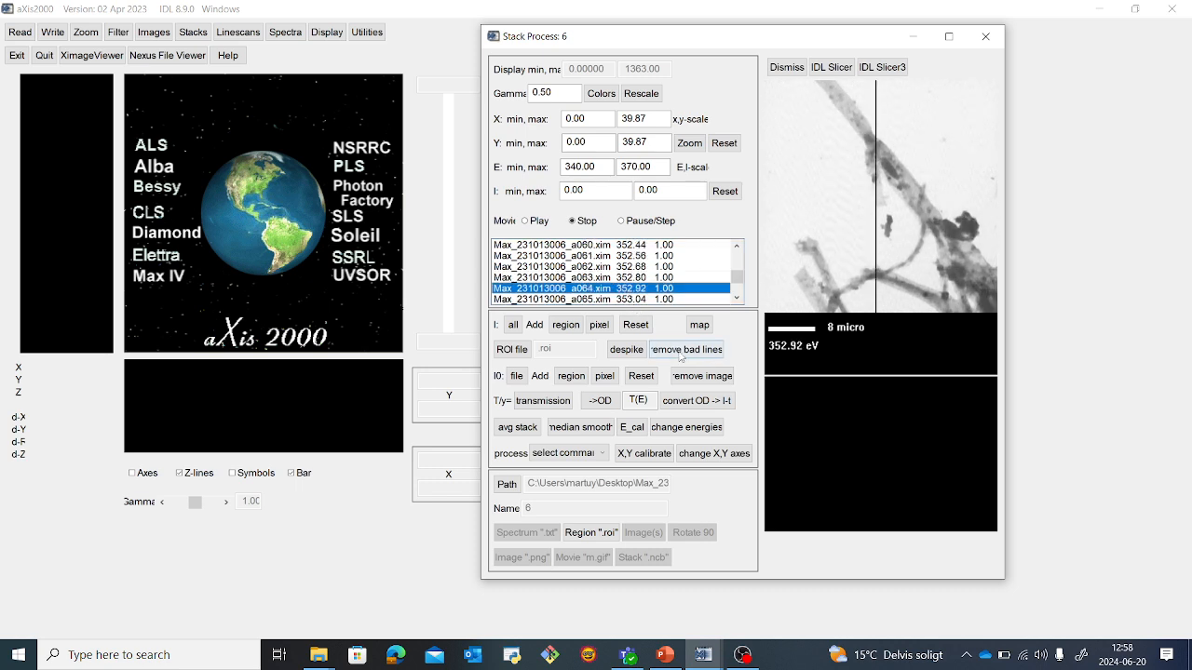
click(680, 352)
Step: Remove the bad lines from image a071 at 353.76 eV and from the next flawed image
click(620, 300)
key(Down)
key(Down)
key(Down)
key(Down)
key(Down)
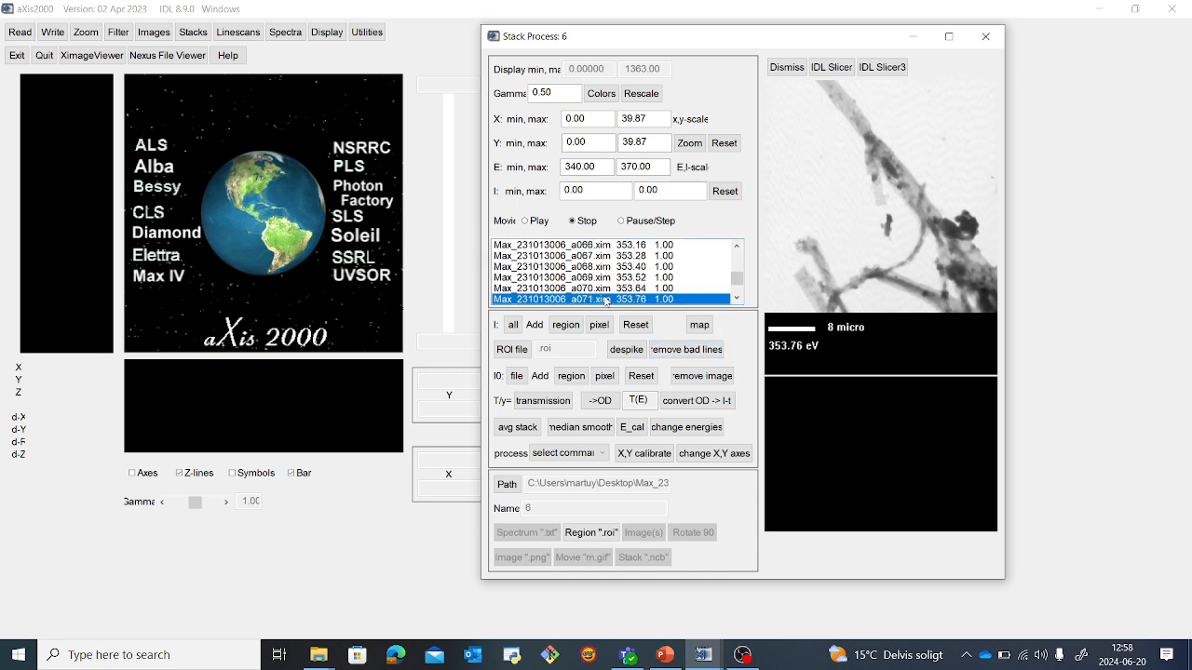
click(605, 300)
click(693, 350)
click(630, 297)
key(Down)
click(694, 351)
click(615, 300)
Step: Check the following images up to a081 at 360.21 eV, remove its bad line and redisplay it
key(Down)
key(Down)
key(Down)
key(Down)
key(Down)
key(Down)
key(Down)
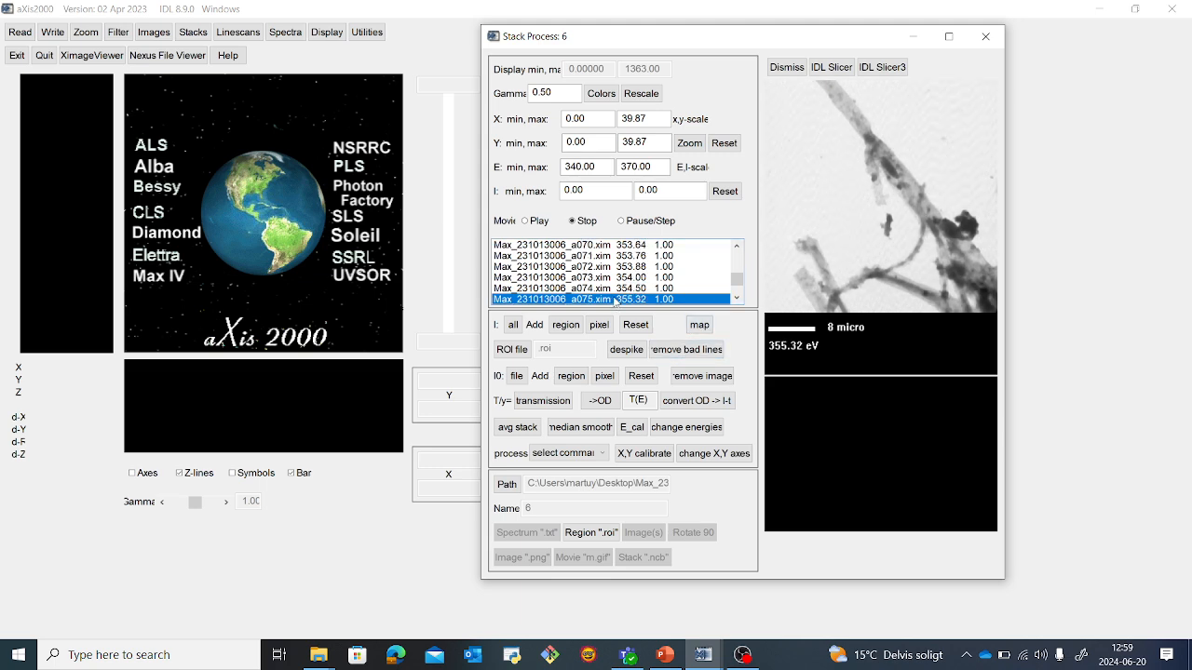
key(Down)
key(Down)
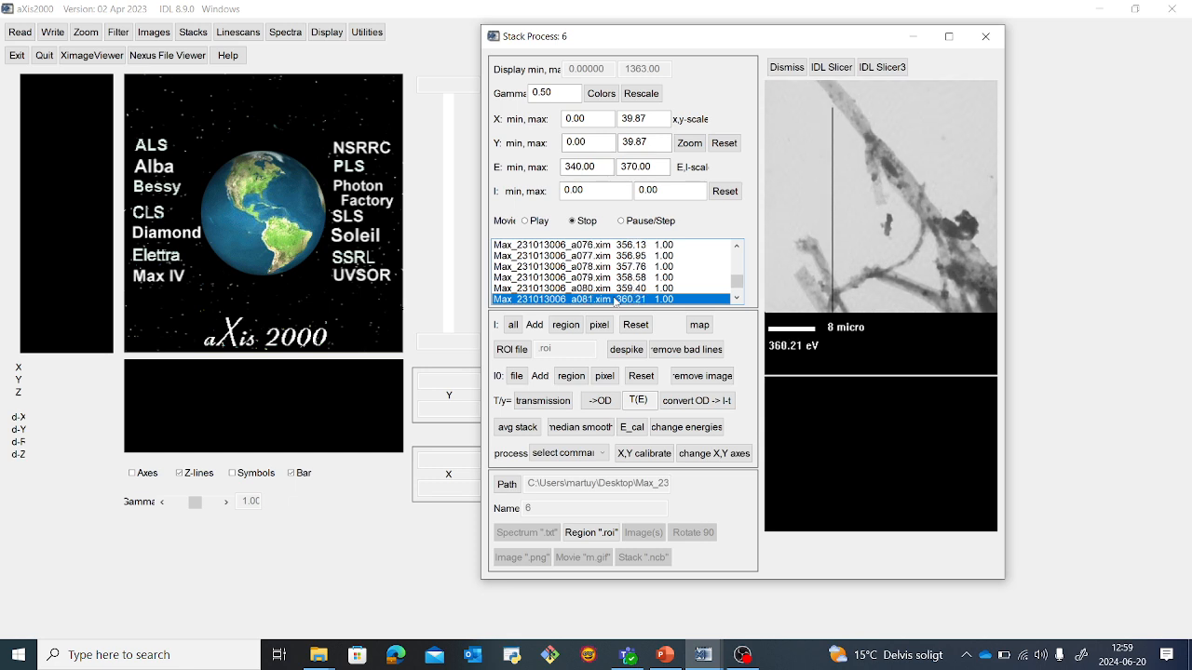
click(680, 352)
click(578, 296)
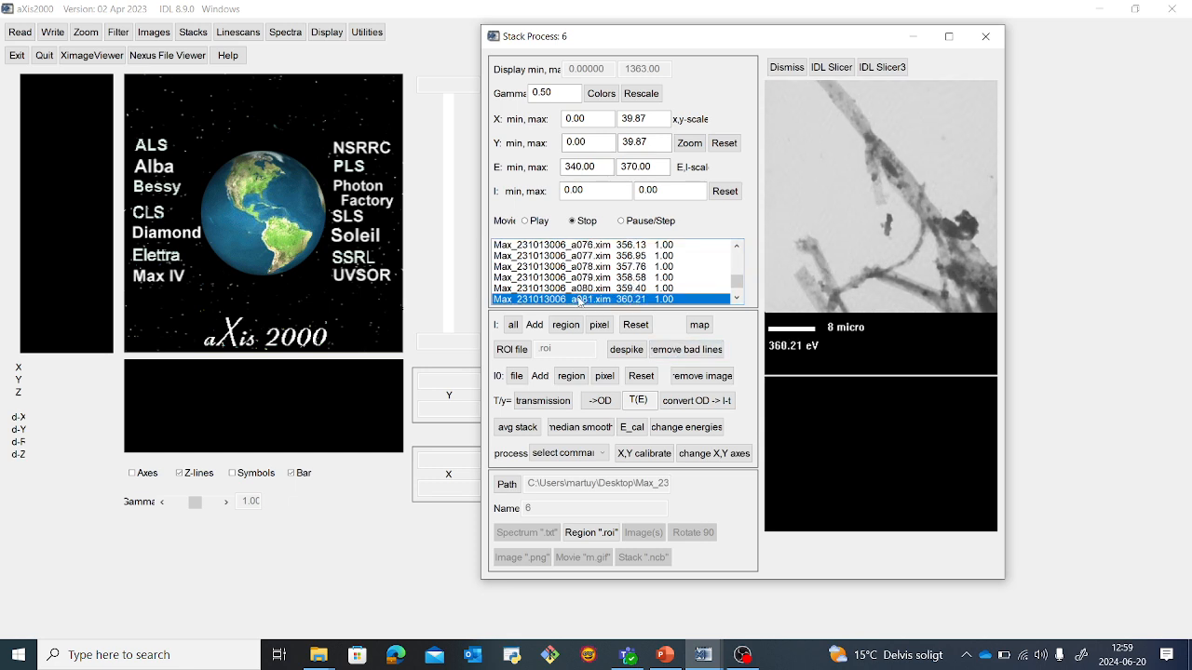
Step: Go on to image a087 at 365.11 eV and remove its bad line
key(Down)
key(Down)
key(Down)
key(Down)
key(Down)
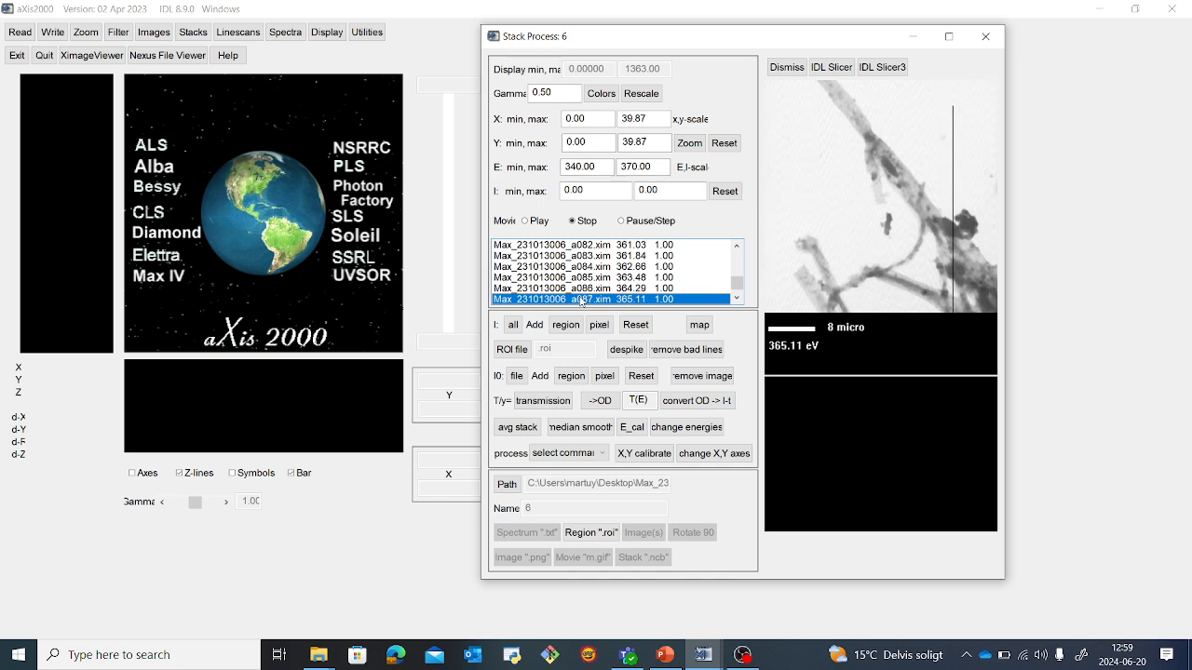
key(Down)
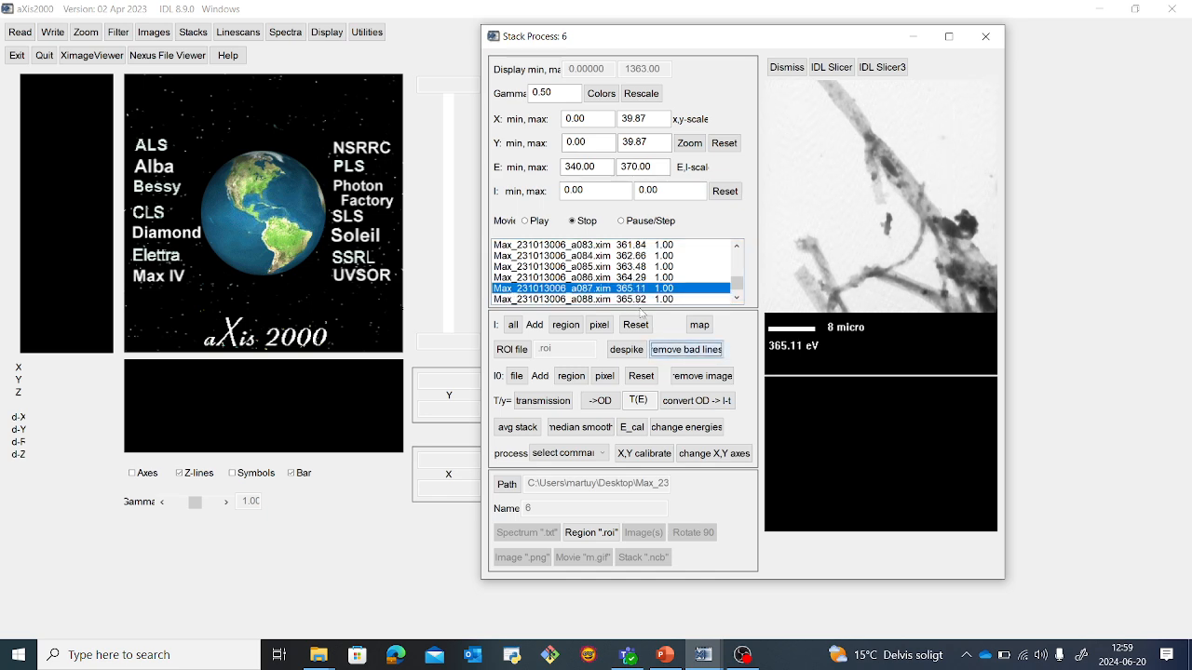
Step: Remove the bad line from image a088 at 365.92 eV and check the remaining images up to 370.00 eV
key(Down)
key(Down)
key(Down)
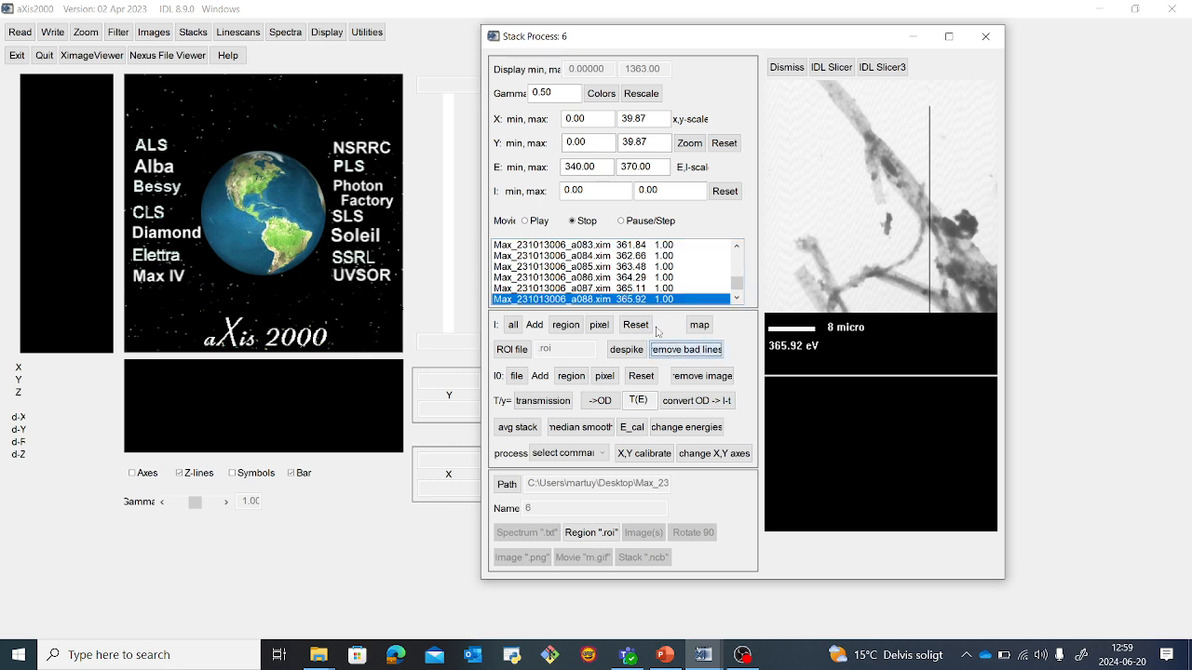
key(Down)
key(Down)
key(Down)
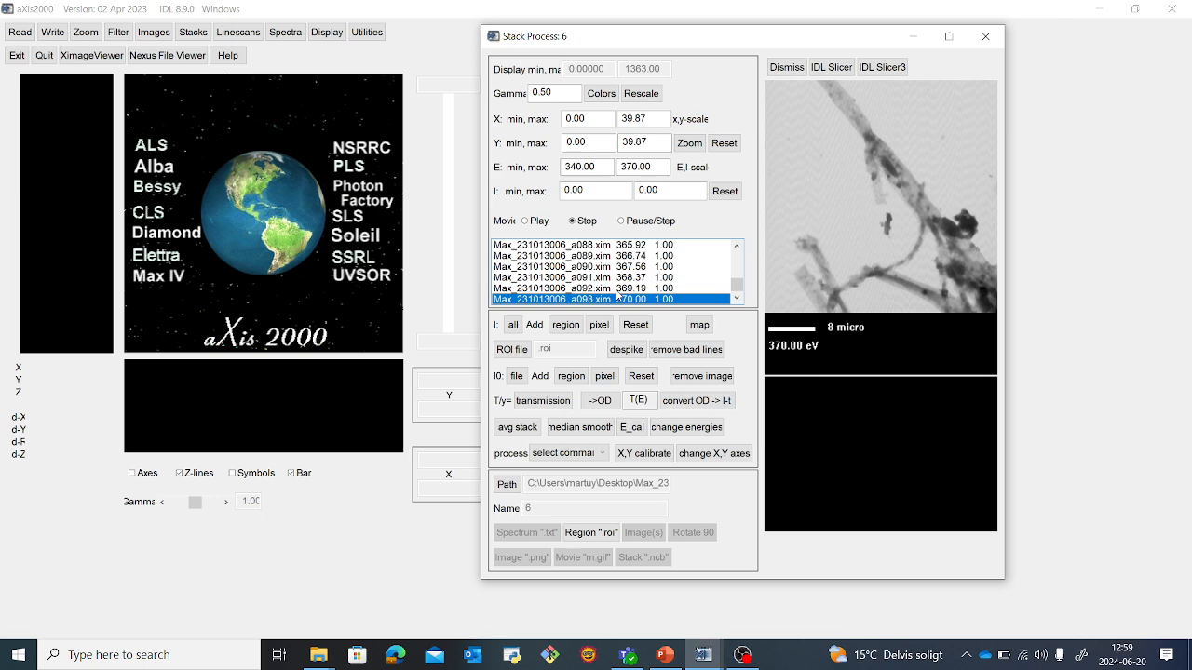
Step: Play the cleaned stack as a movie and add one background pixel beside the main fibre to plot its I spectrum
scroll(617, 295, up, 10)
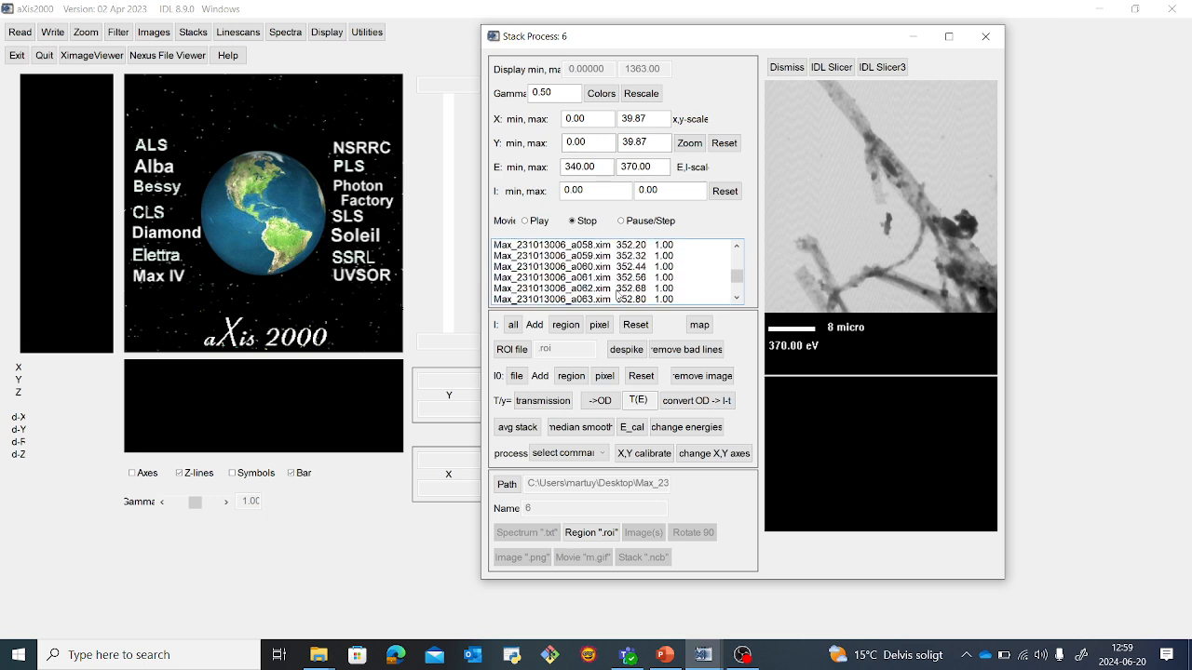
click(525, 222)
click(599, 325)
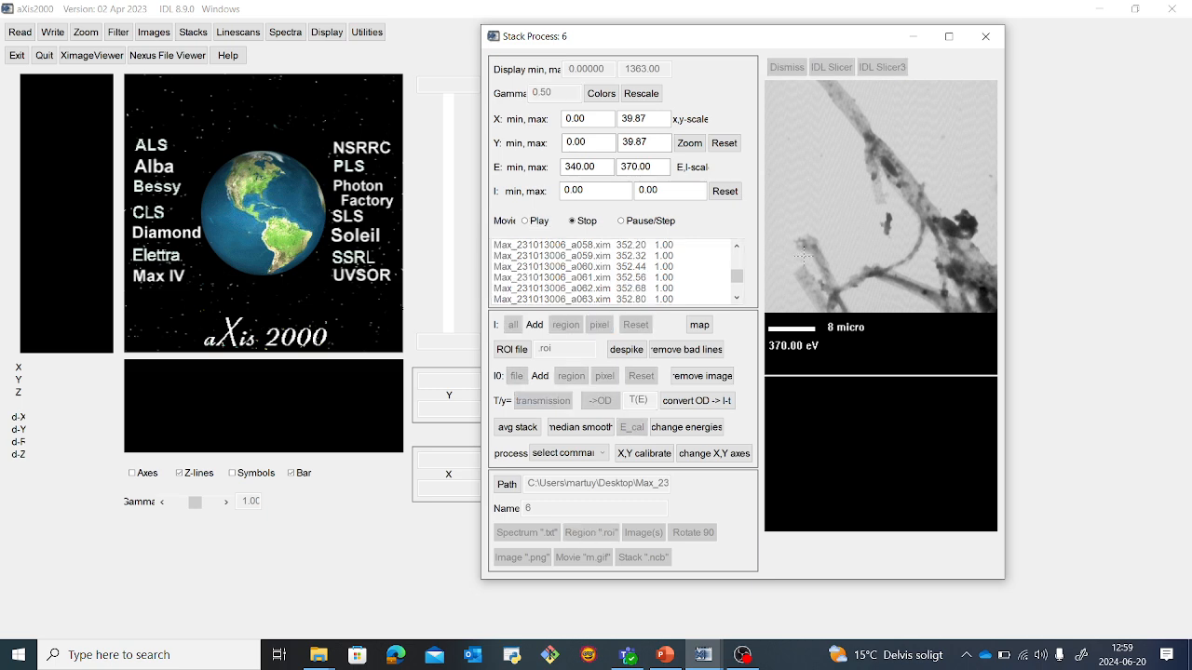
click(855, 197)
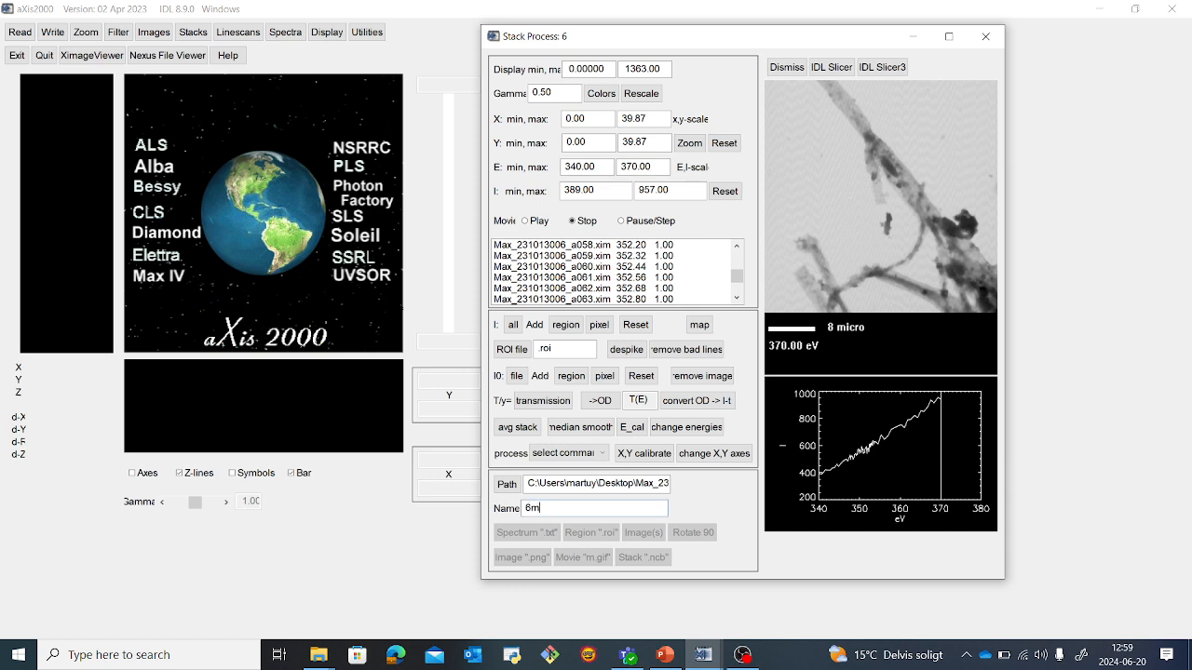
Step: Name the cleaned stack 6m and save it as an .ncb binary stack, accepting the suggested crop limits with columns 0 to 299
click(553, 510)
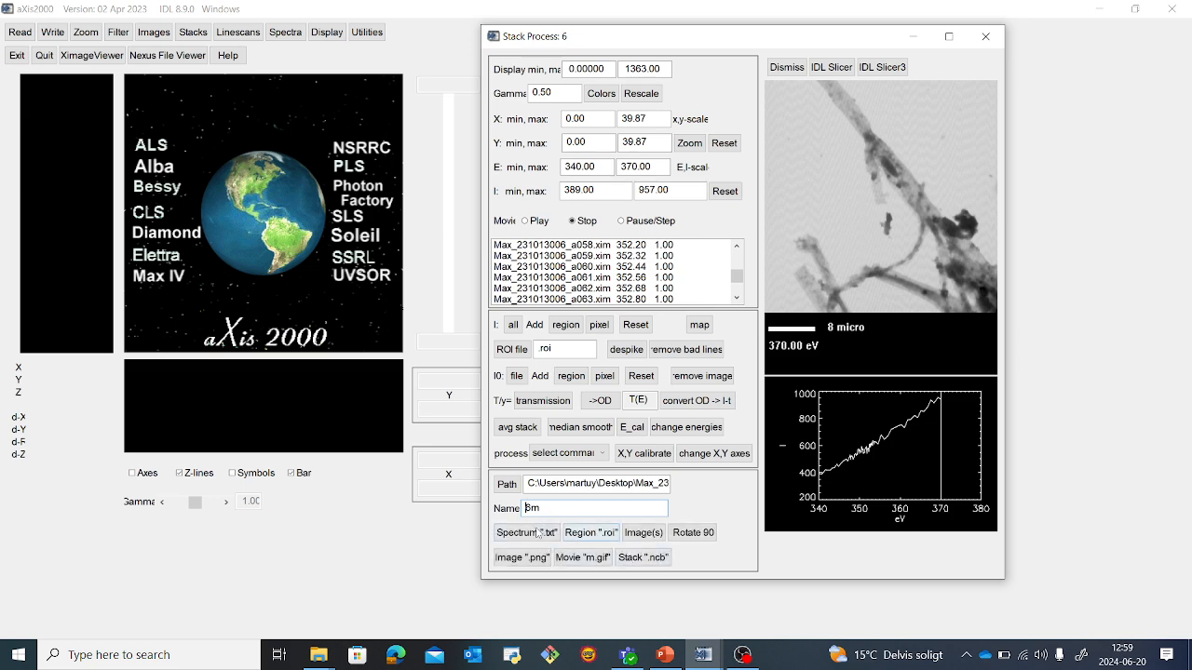
click(657, 562)
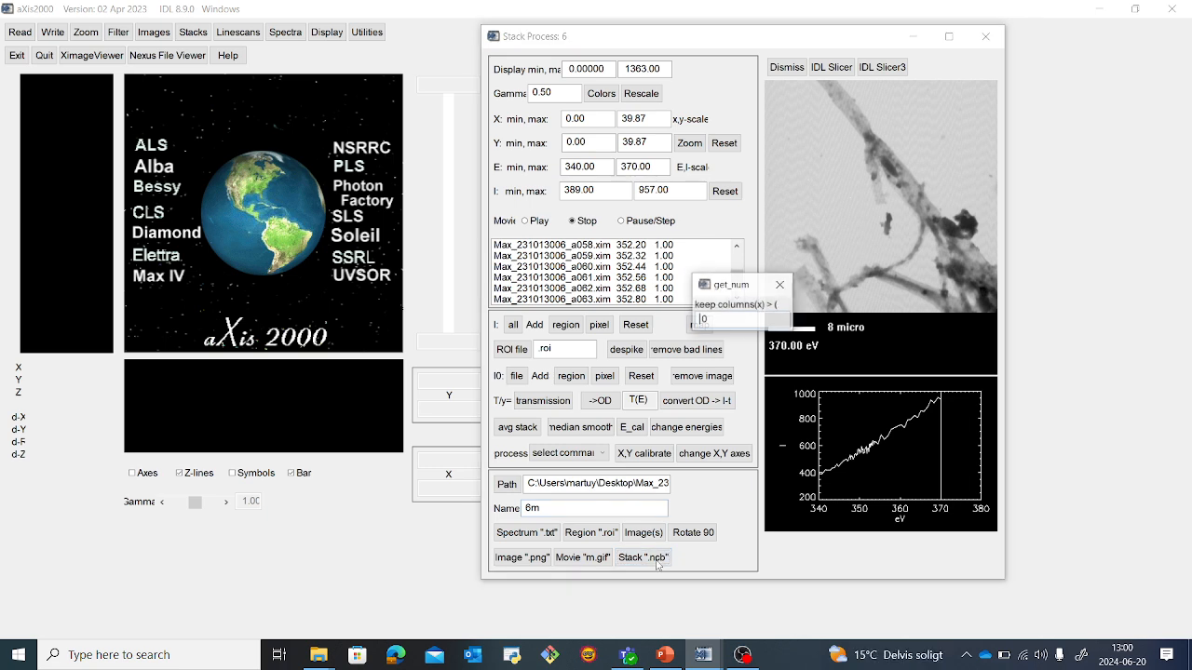
key(Return)
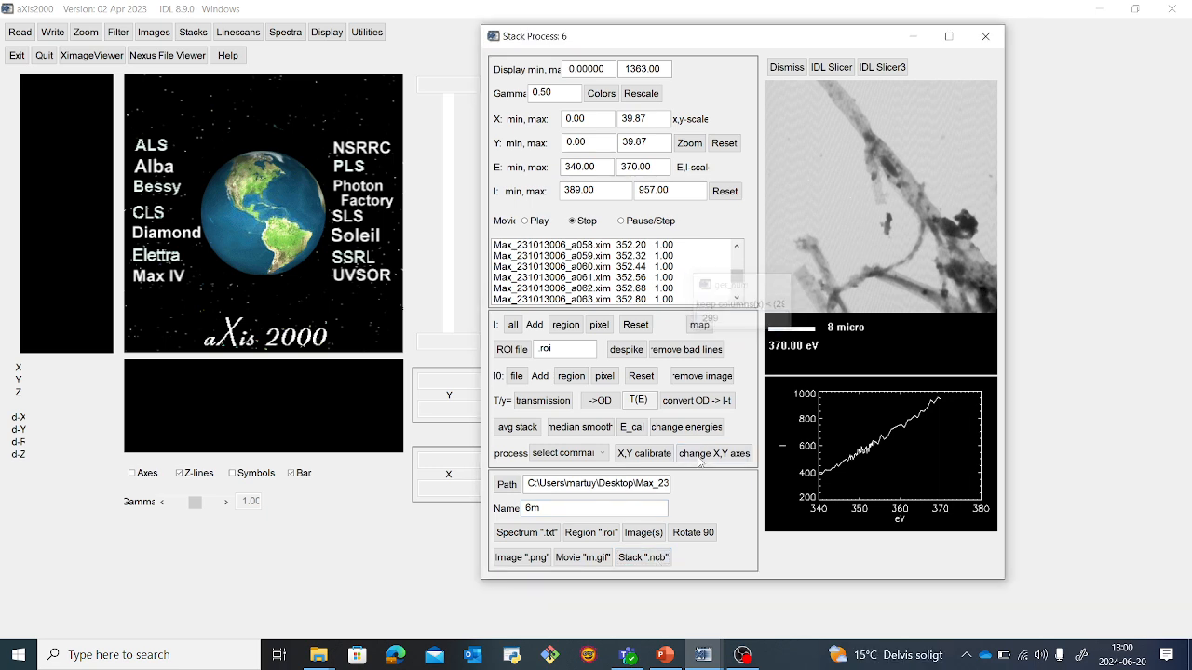
key(Return)
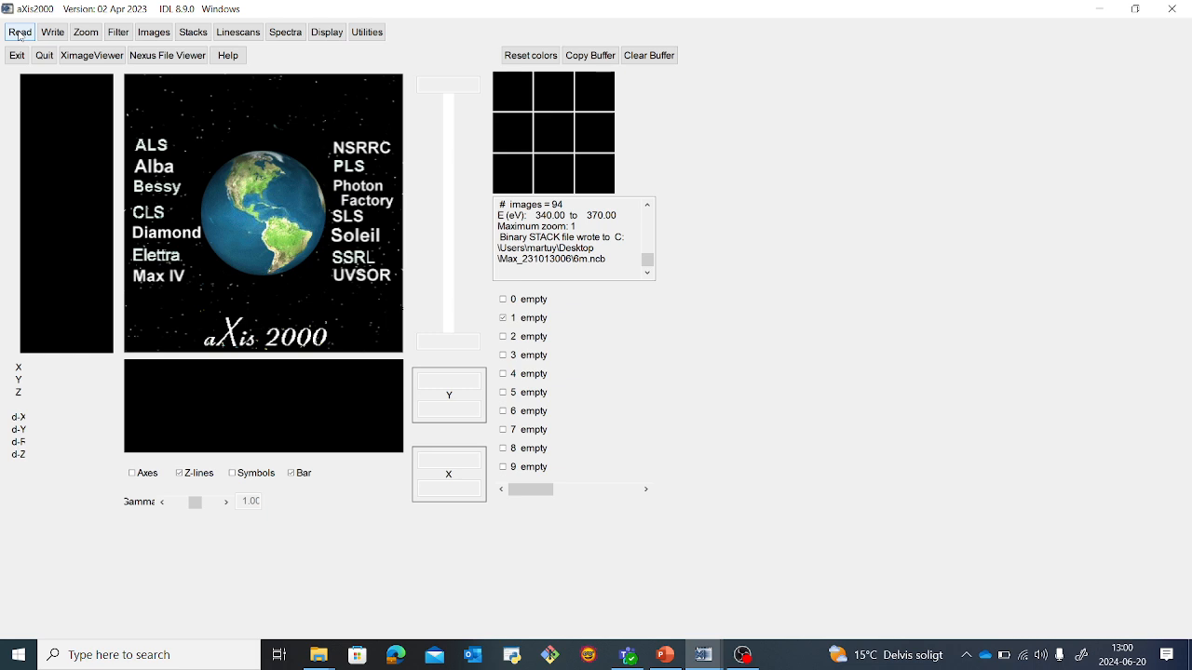
Step: Open 6m.ncb in stack process without an alignment file to review it, and close the viewer
click(194, 34)
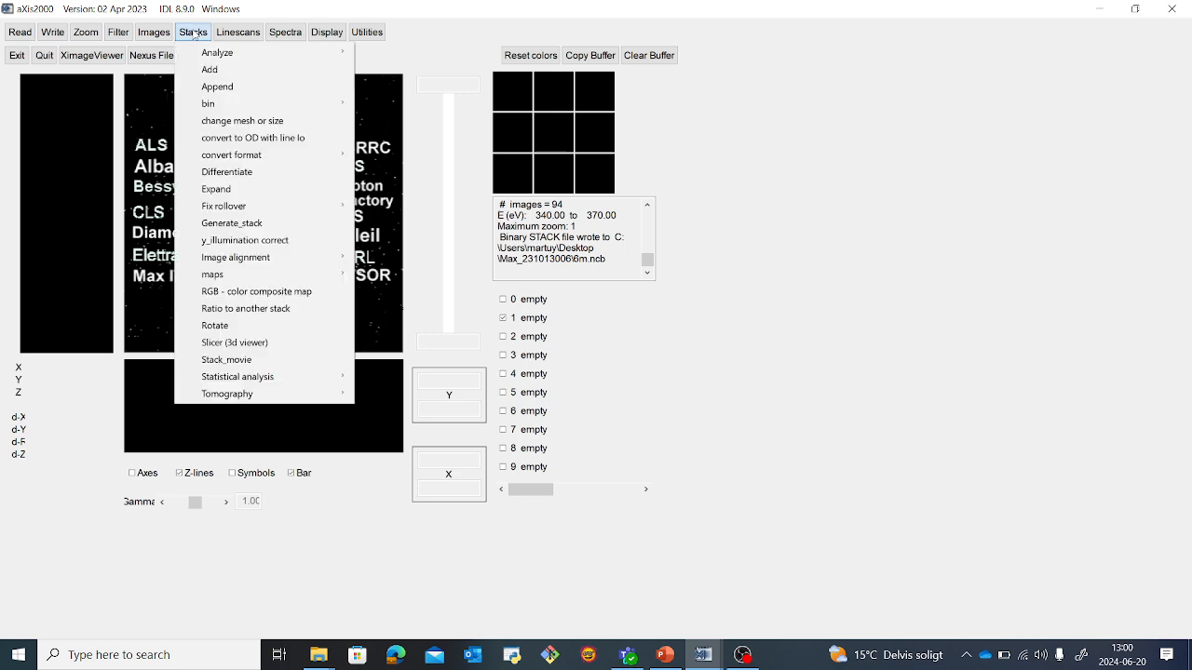
mouse_move(330, 56)
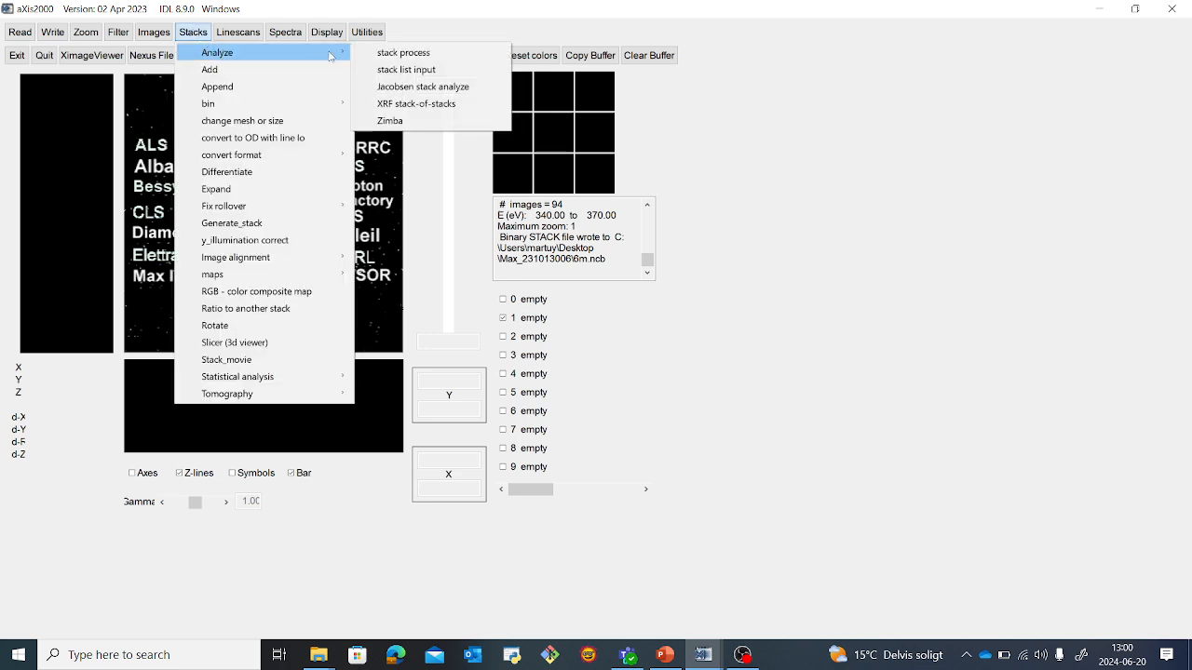
click(404, 54)
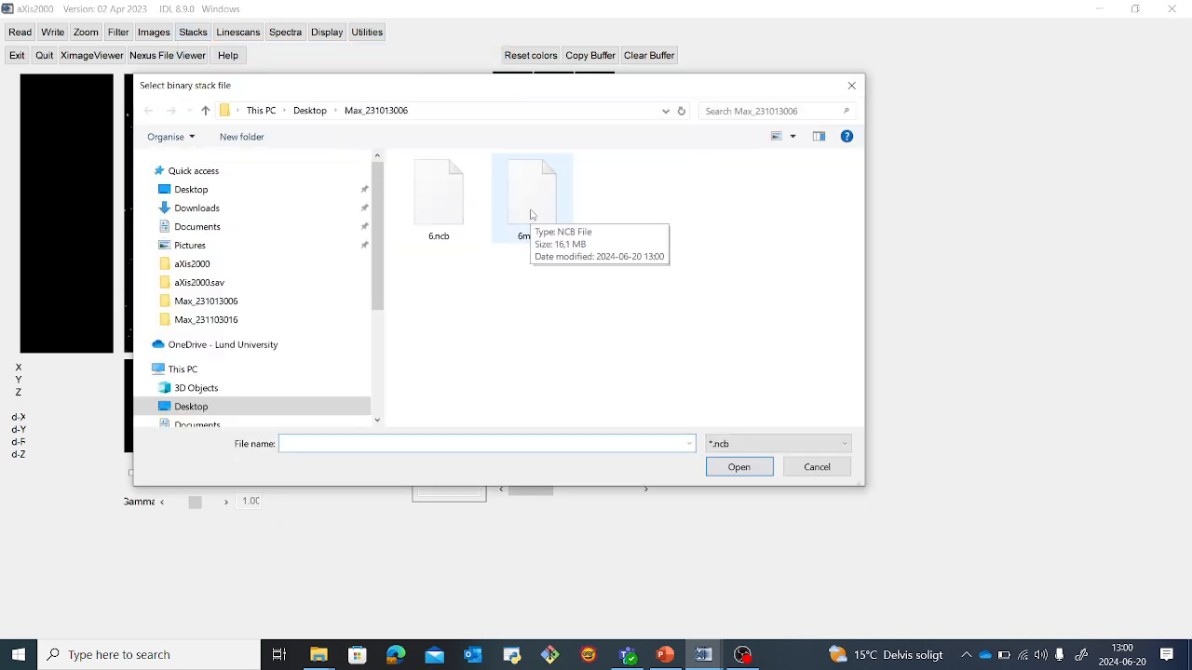
double_click(531, 215)
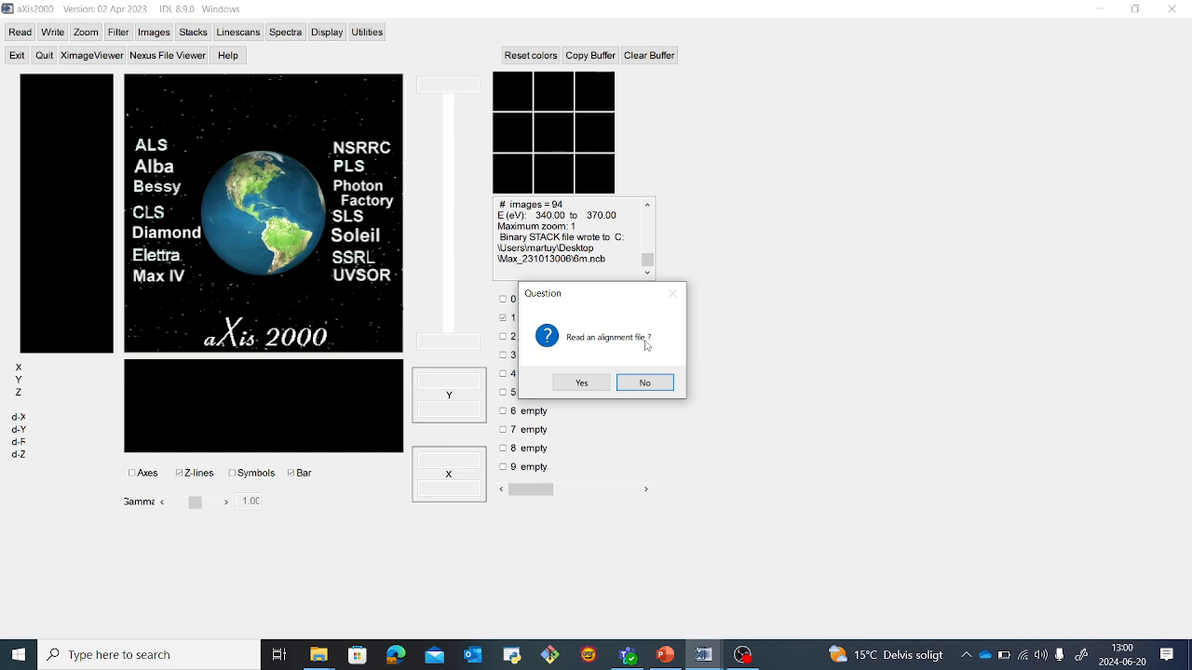
click(640, 382)
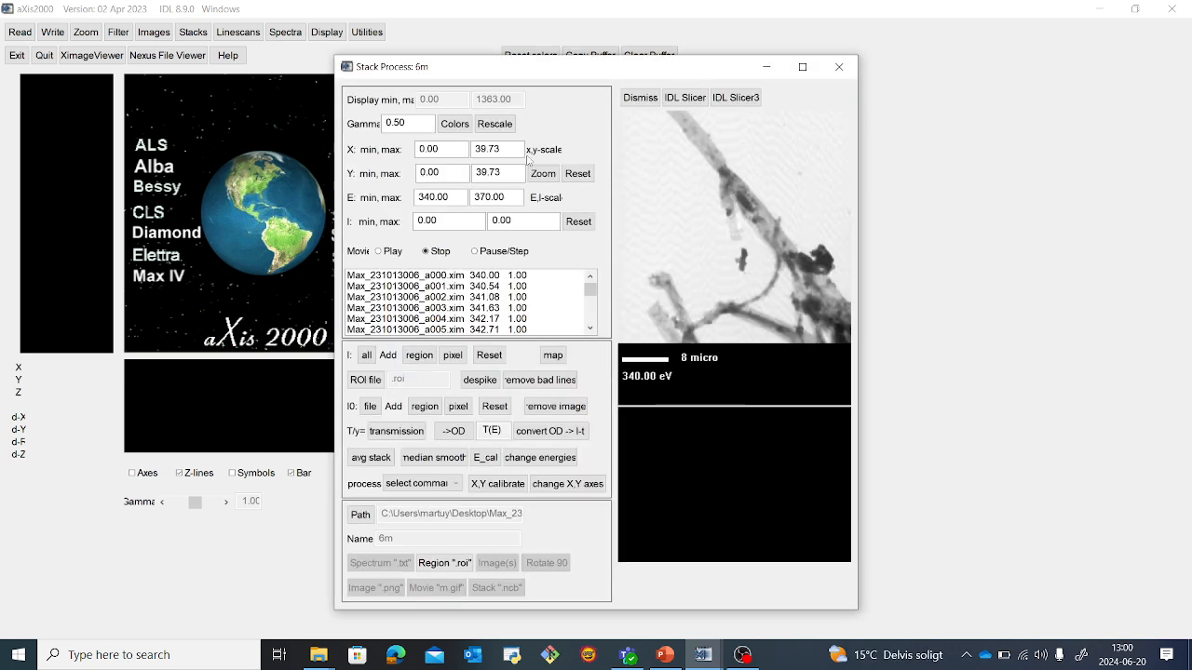
click(839, 66)
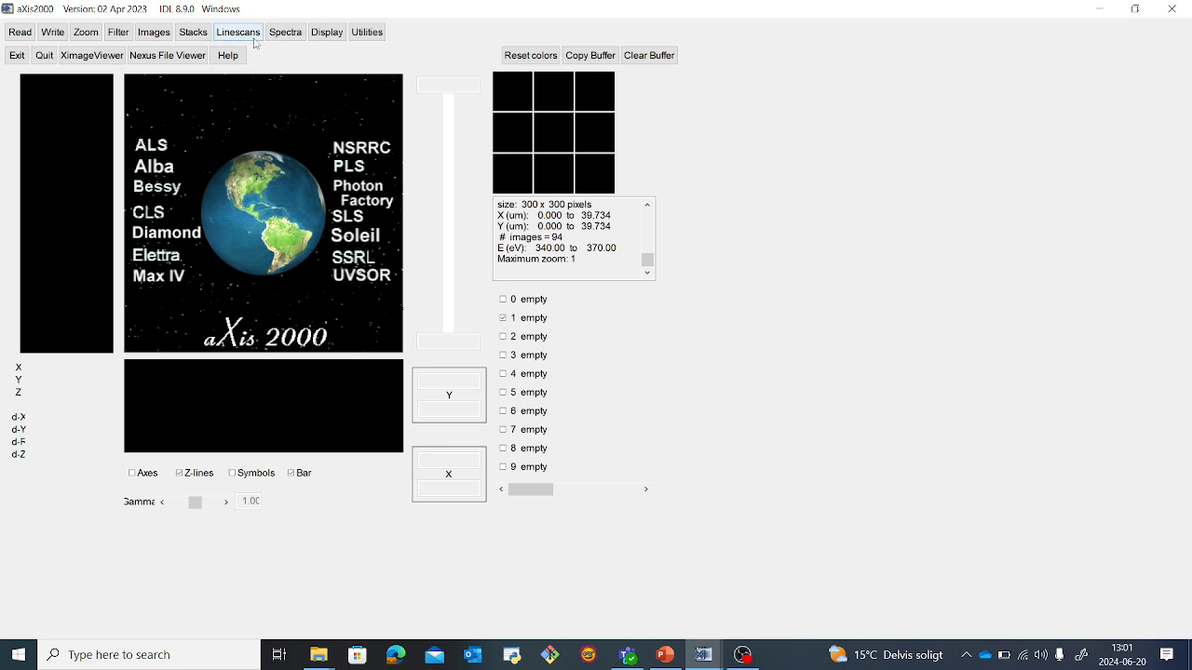
Step: Open the Jacobsen stack analyze tool and read the aXis stack 6m.ncb into it
click(192, 32)
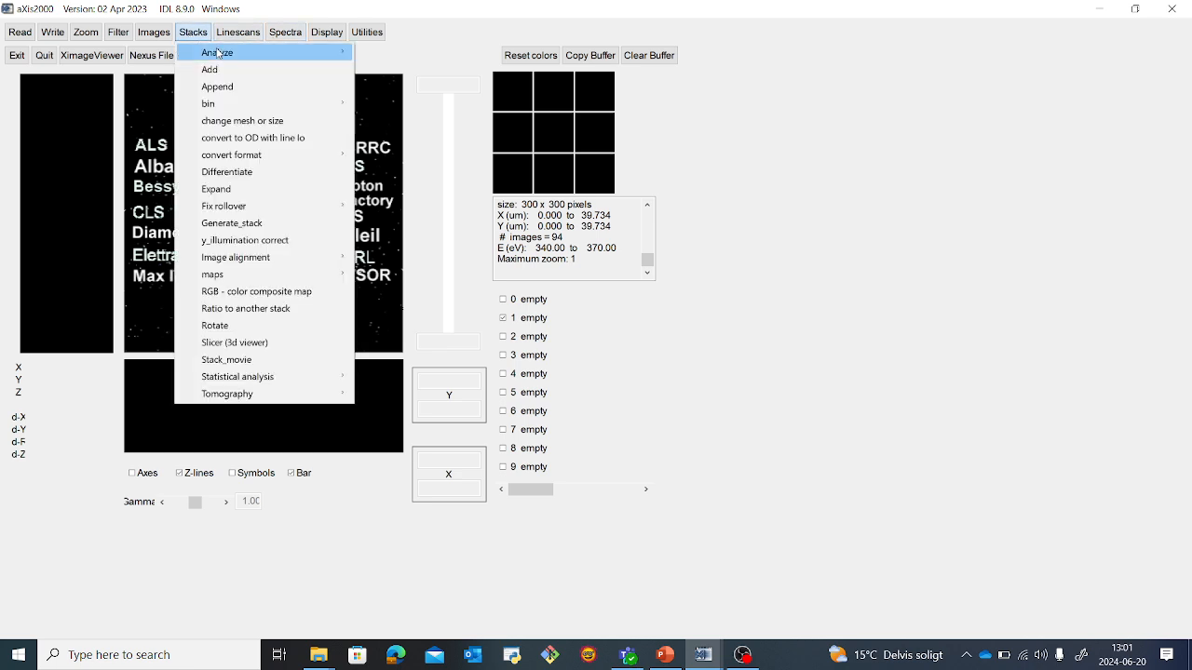
mouse_move(218, 53)
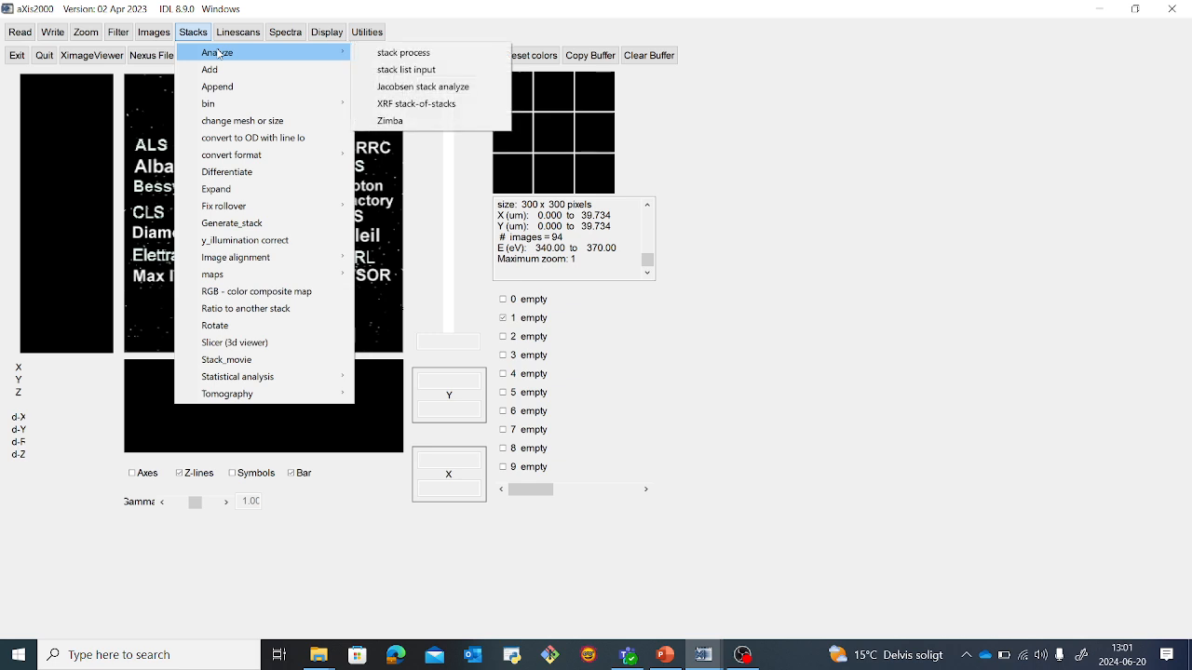
click(407, 88)
drag(383, 23, 614, 19)
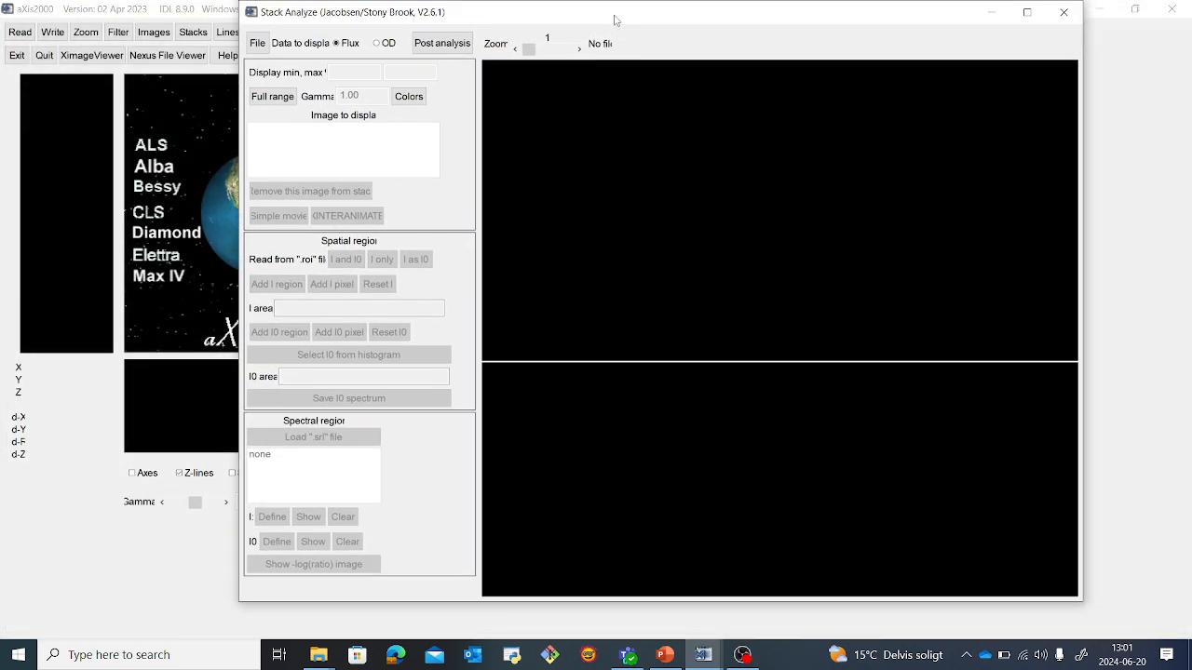
click(257, 44)
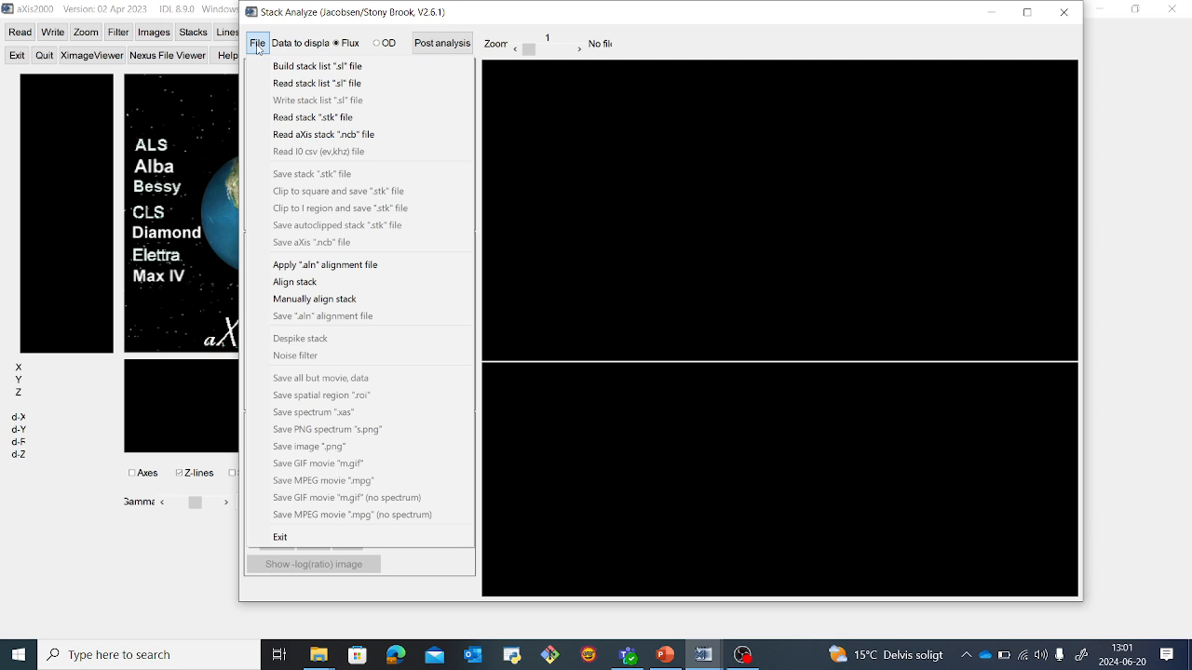
click(334, 137)
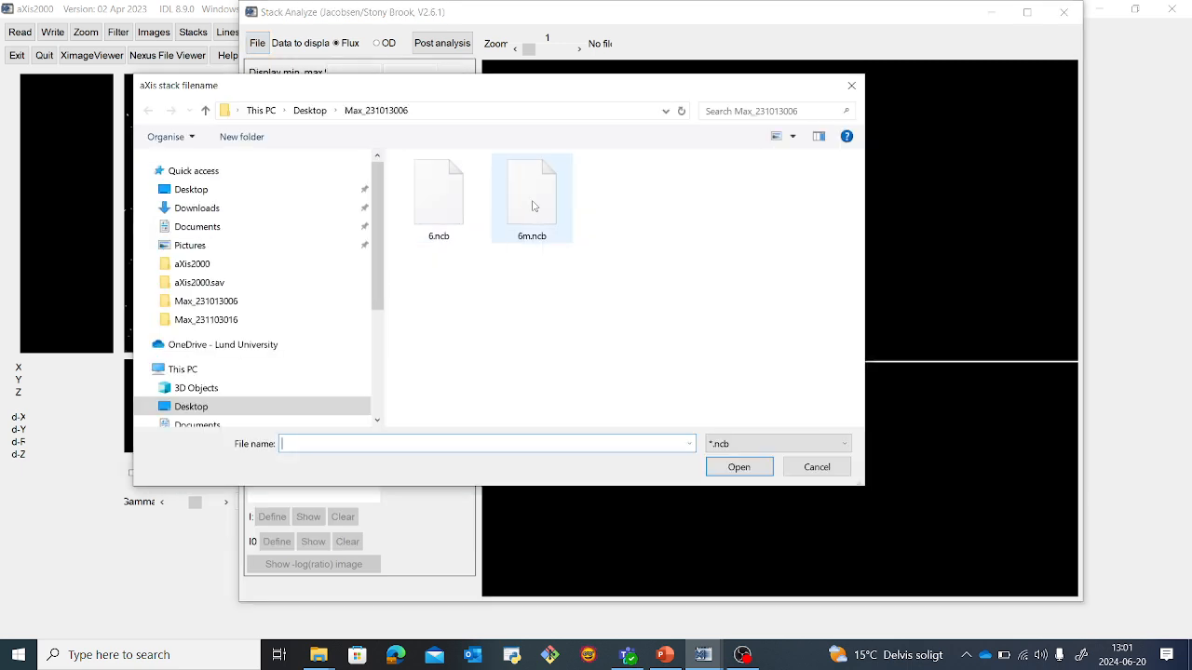
double_click(533, 203)
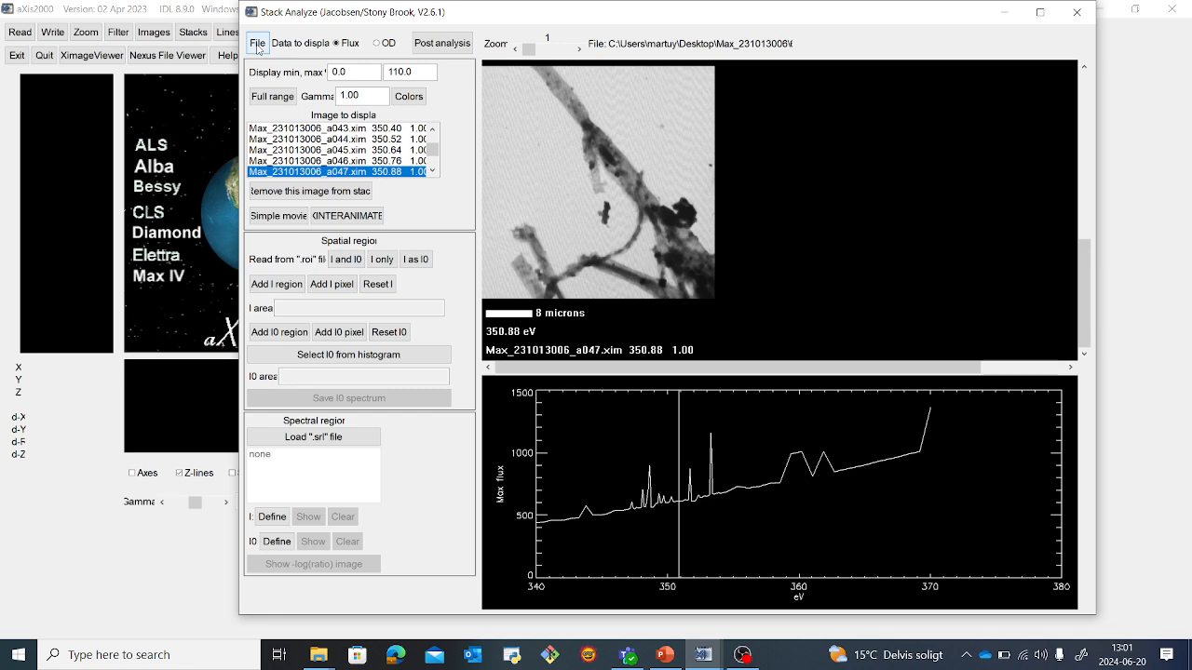
Step: Align the stack with each image referenced to the preceding one, without edge enhancement, and save the new alignment
click(258, 45)
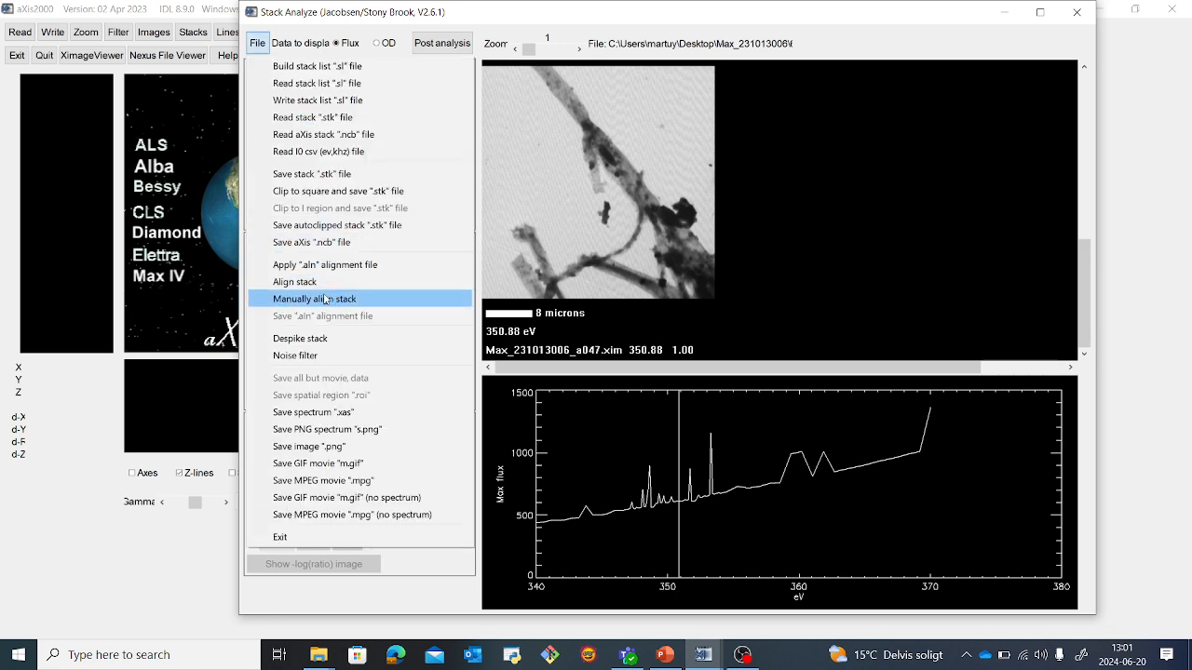
click(296, 282)
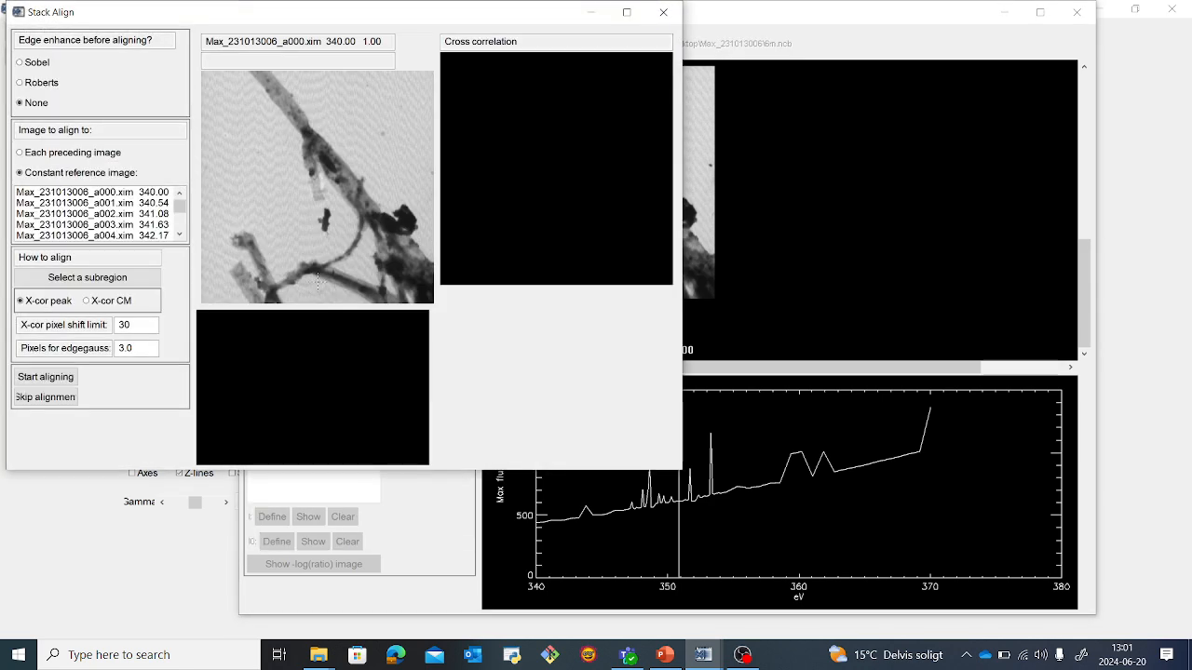
drag(293, 16, 424, 22)
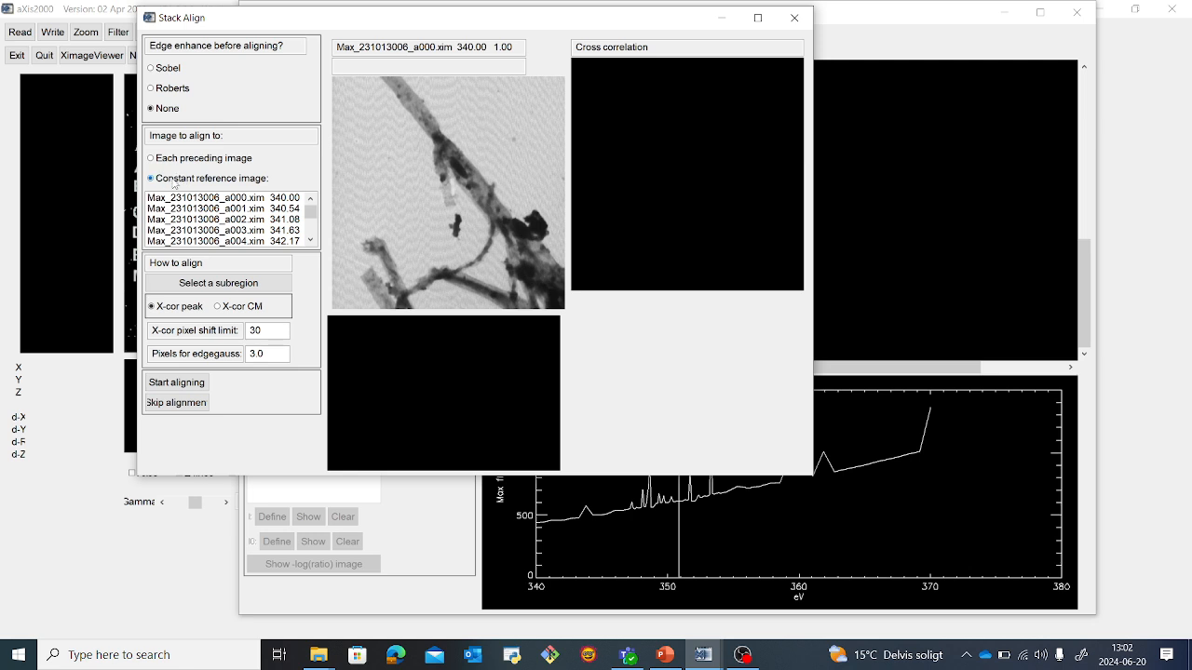
click(151, 160)
click(183, 387)
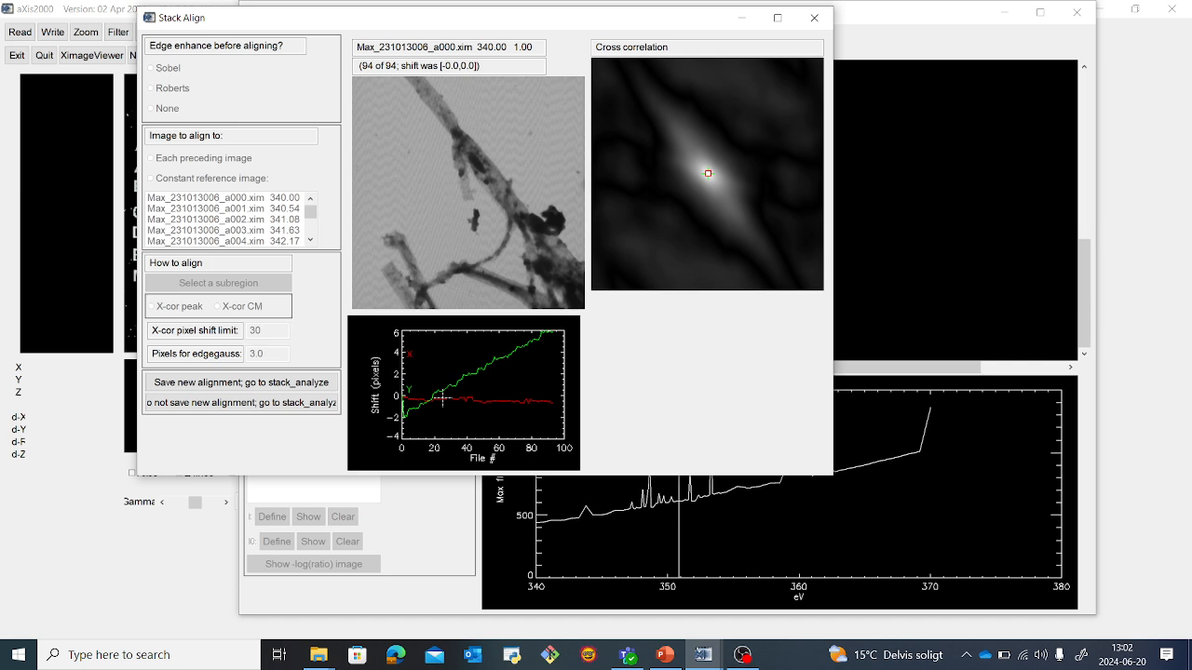
click(229, 386)
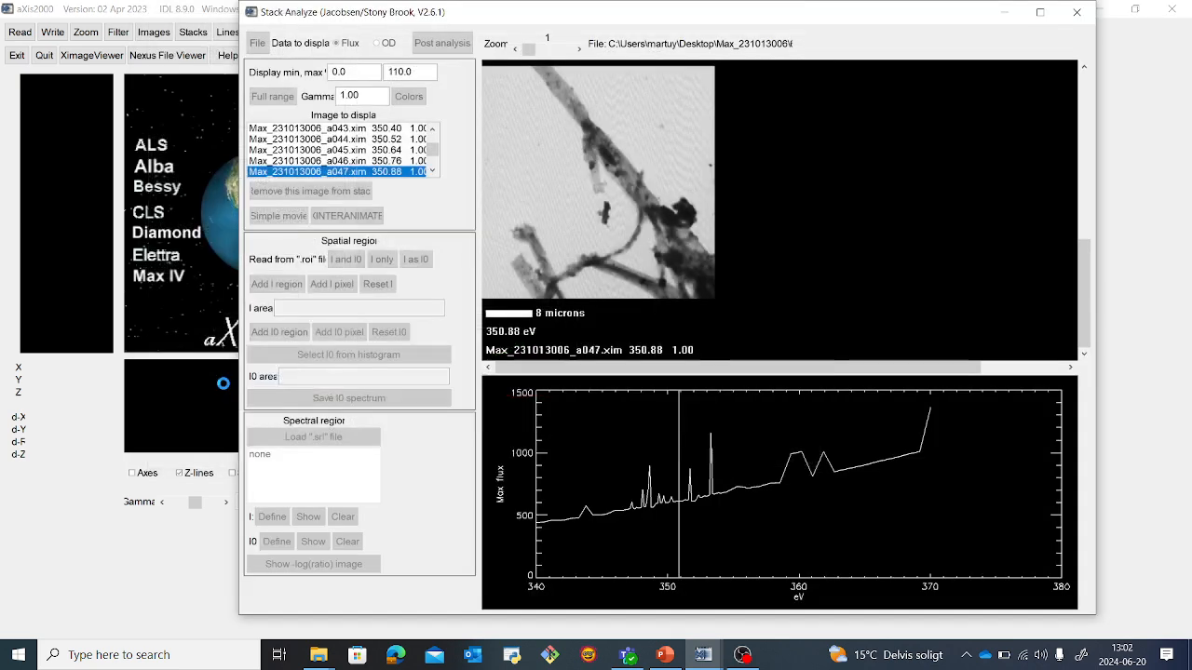
Step: Run a second alignment pass against each preceding image and save the new alignment
click(257, 42)
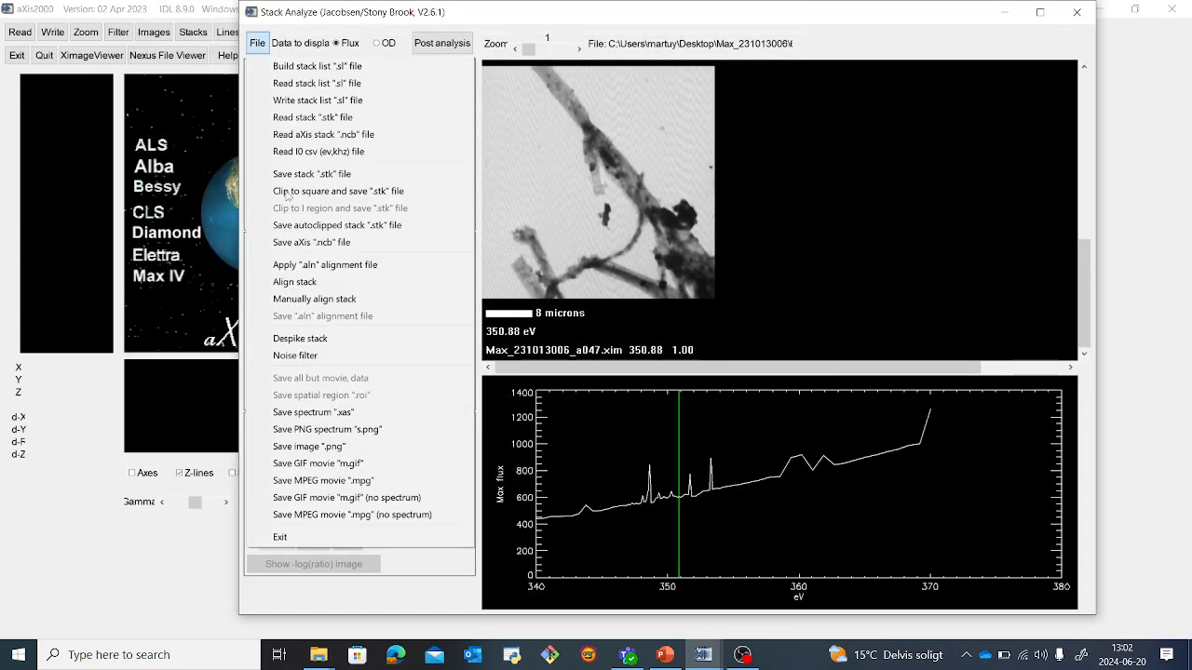
click(296, 282)
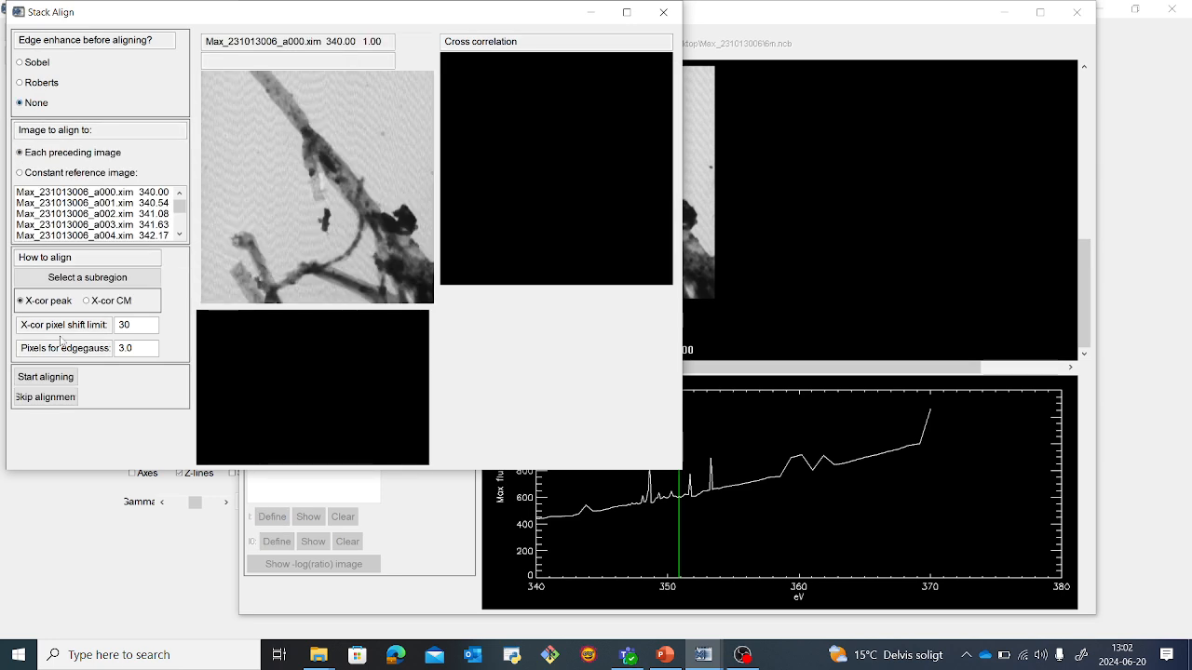
click(56, 377)
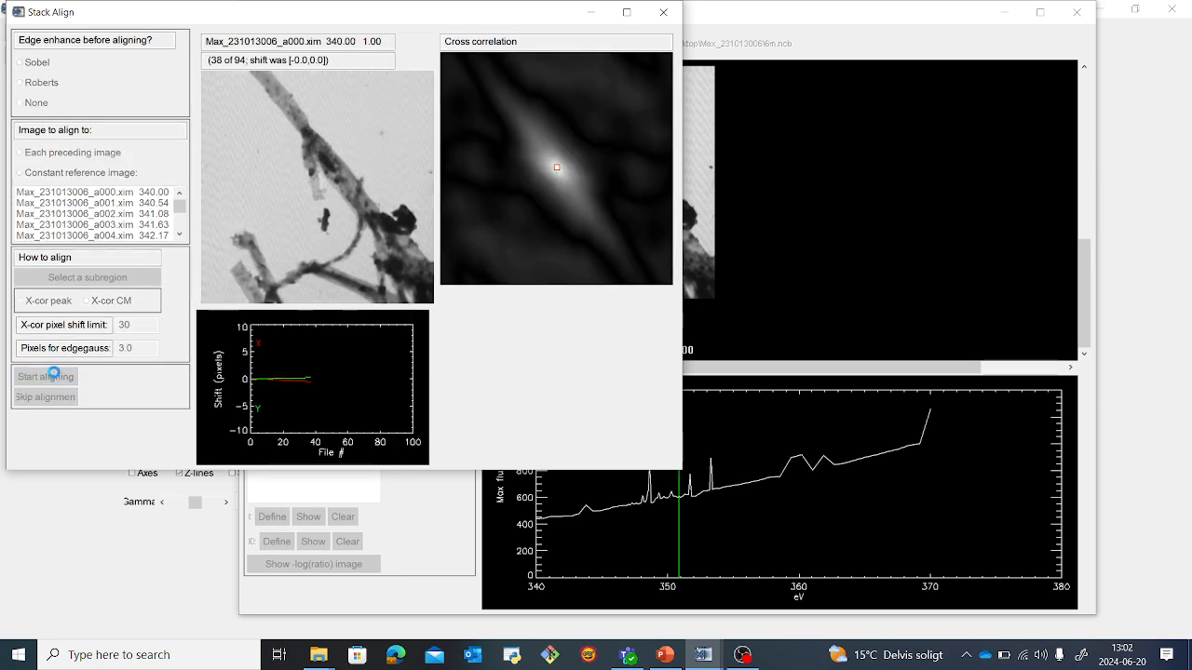
click(96, 377)
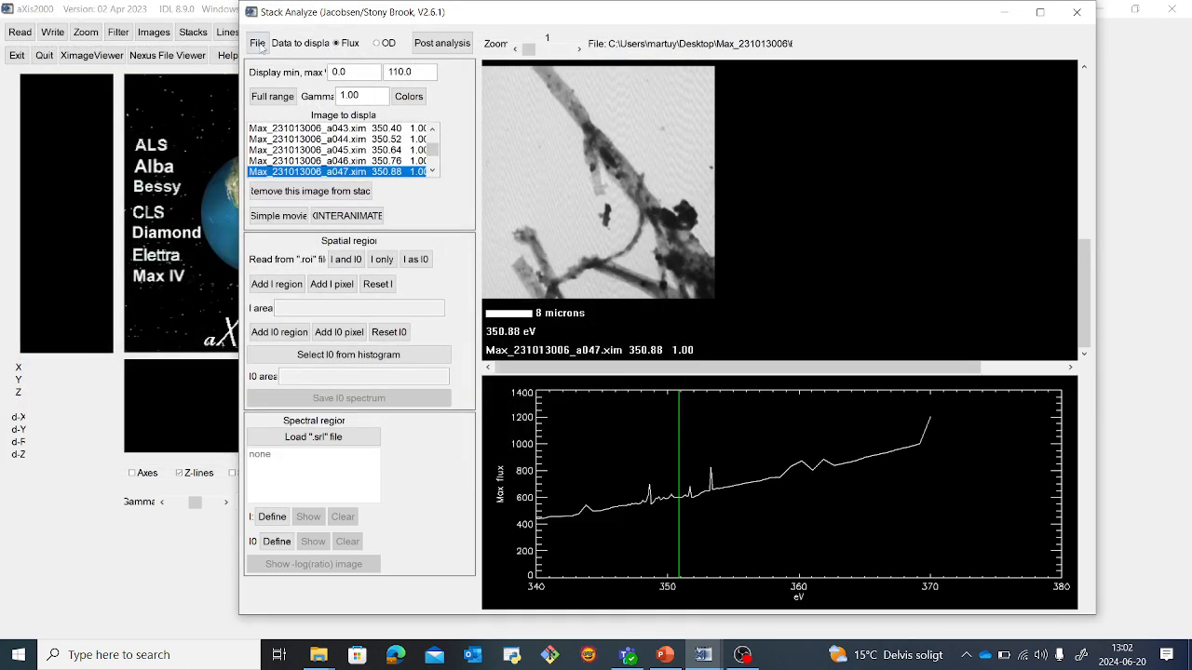
Step: Run a third alignment pass on the stack, again using each preceding image, and save its alignment
click(258, 44)
click(310, 282)
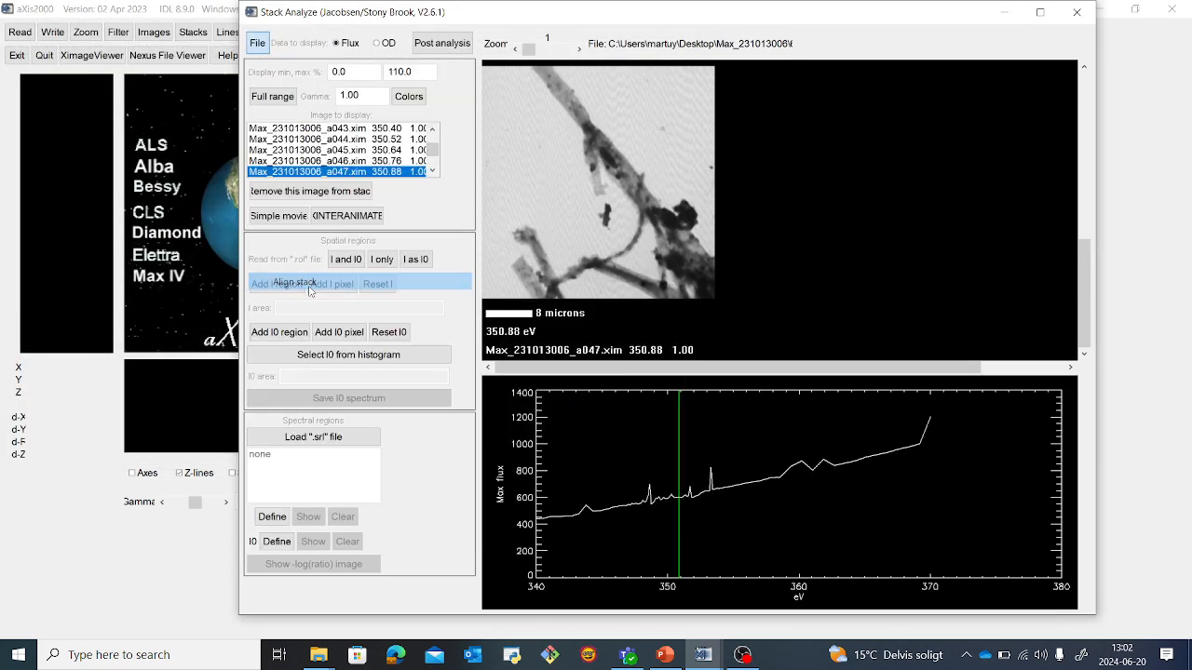
click(19, 152)
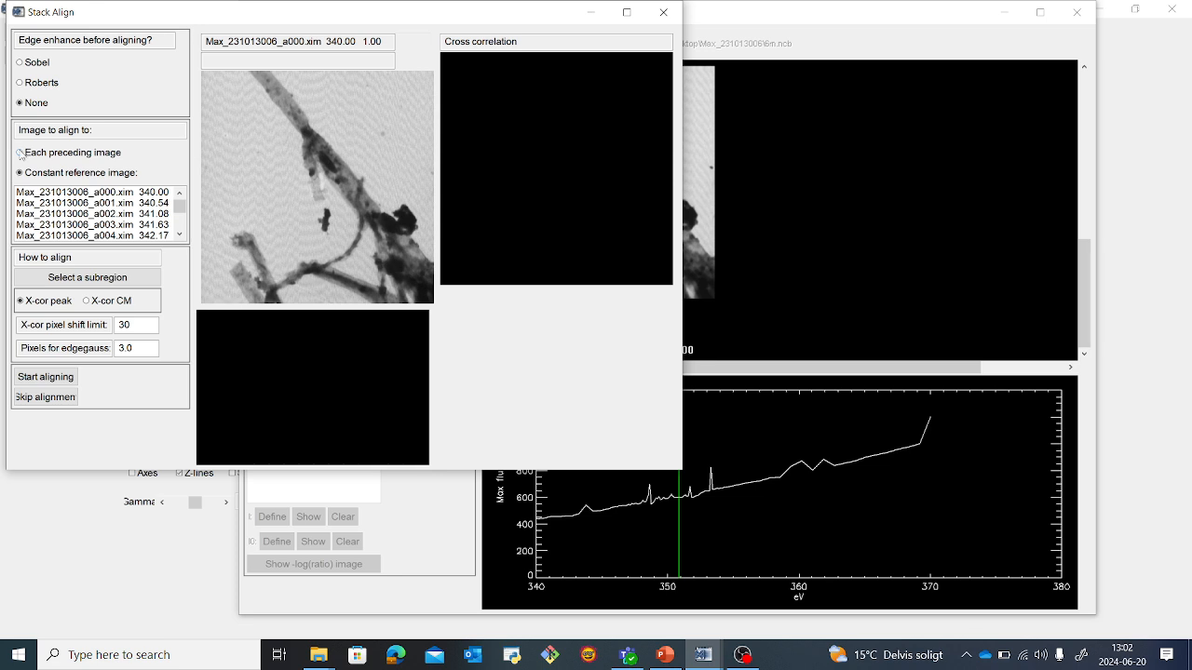
click(47, 377)
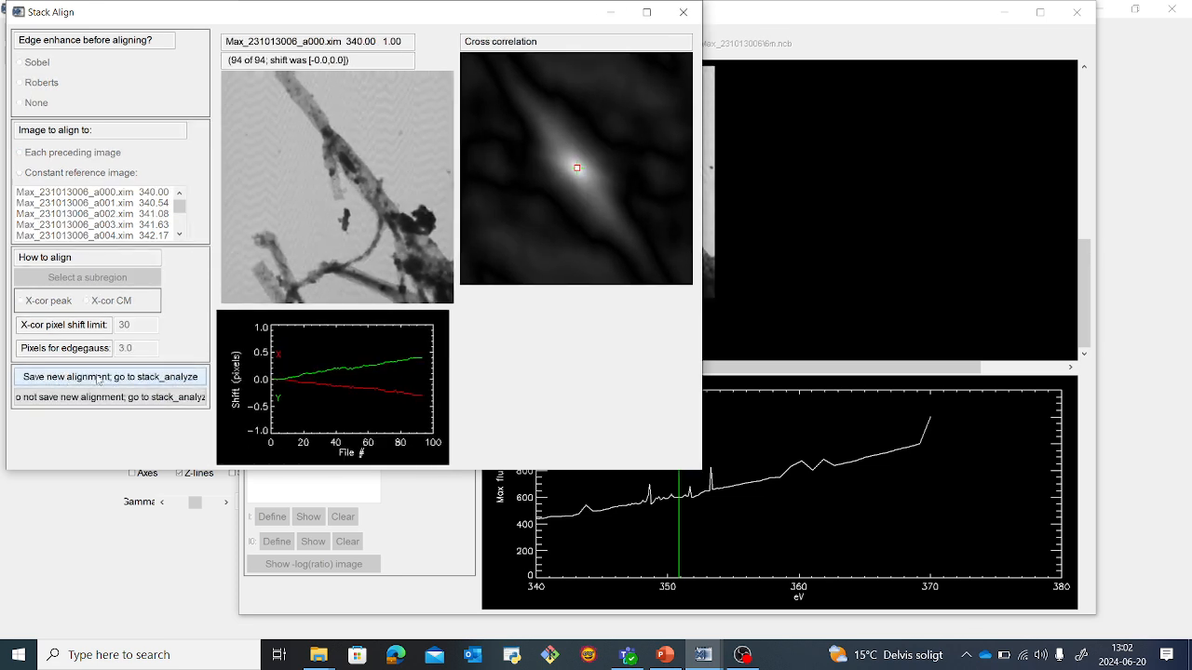
click(113, 377)
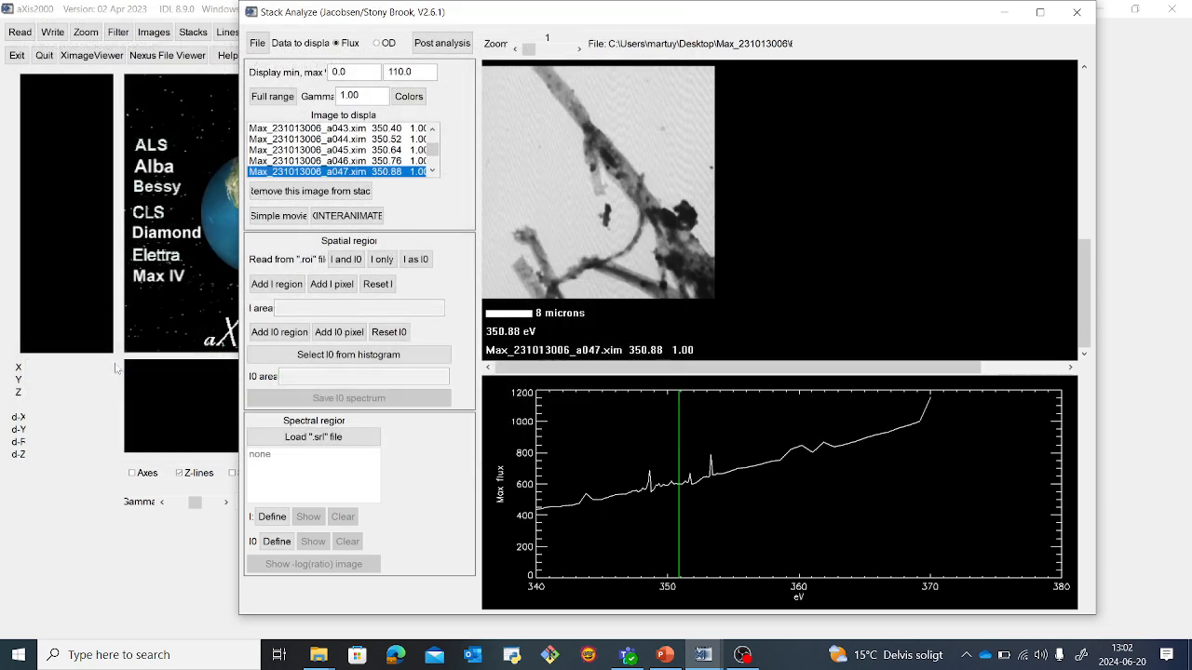
Step: Align the stack a fourth time by cross-correlation peak without edge enhancement and save the new alignment
click(258, 43)
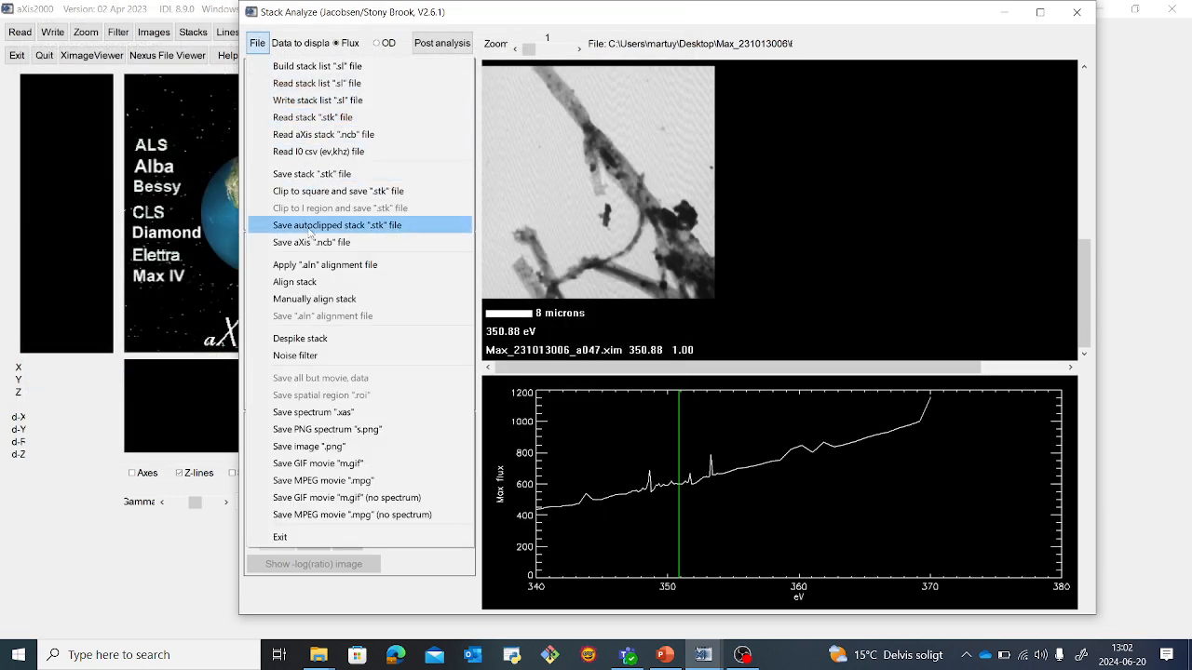
click(296, 282)
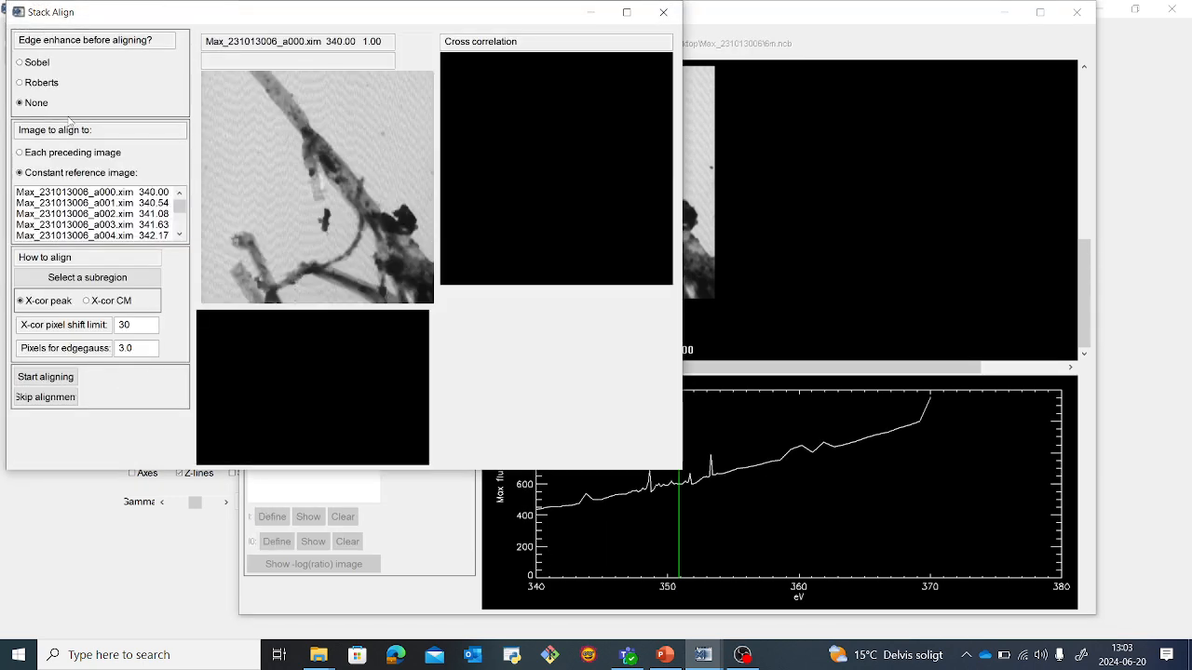
click(46, 376)
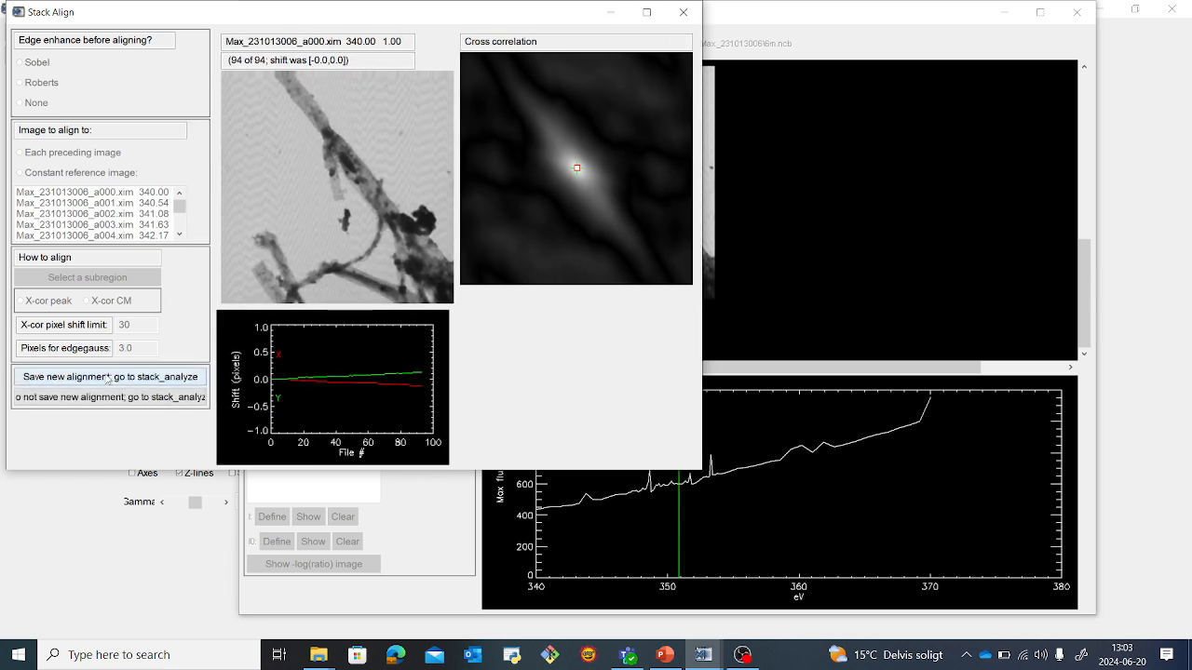
click(108, 377)
Step: Run a fifth alignment pass against each preceding image and save the resulting alignment
click(259, 45)
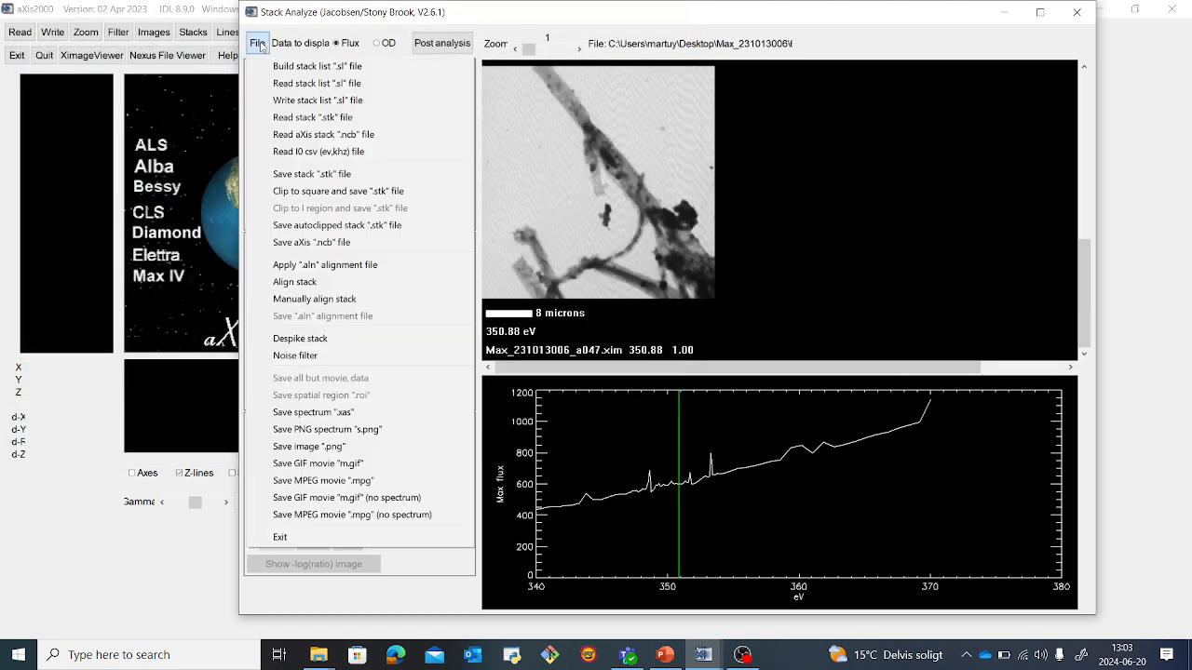
click(307, 279)
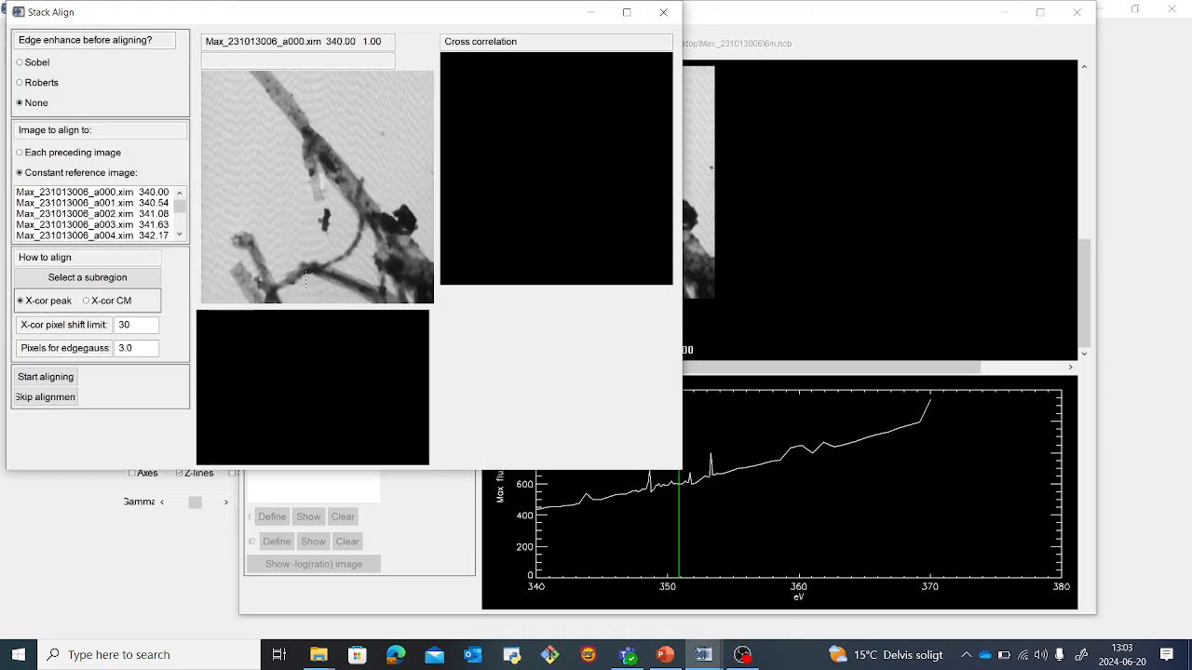
click(23, 152)
click(44, 376)
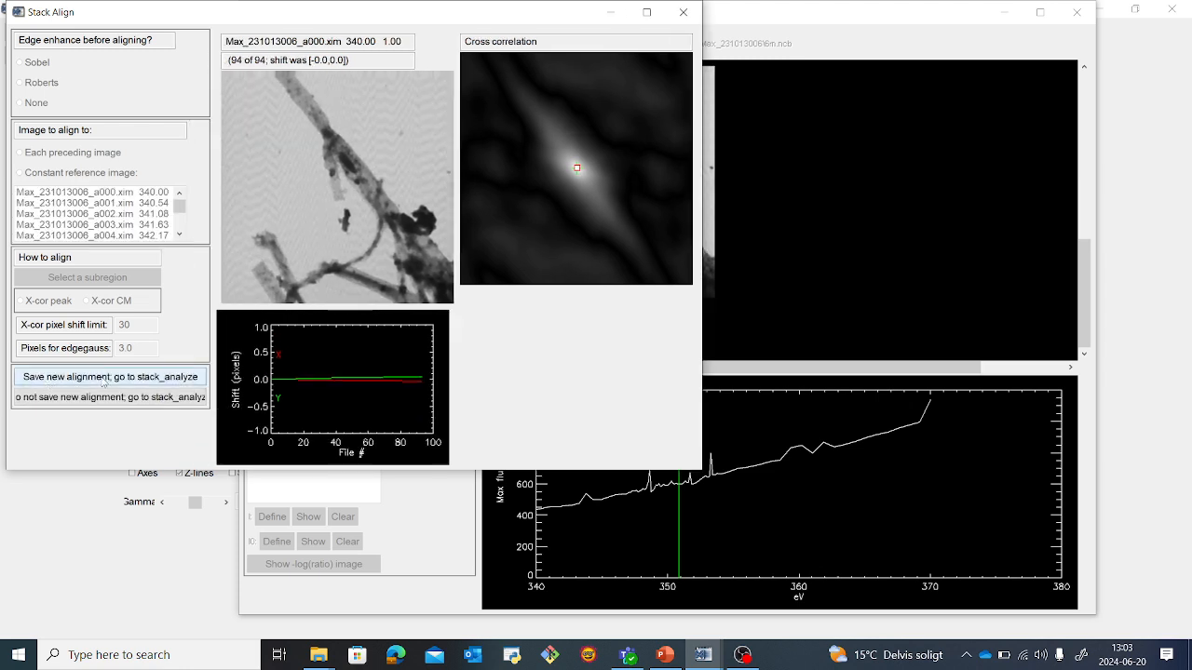
click(95, 380)
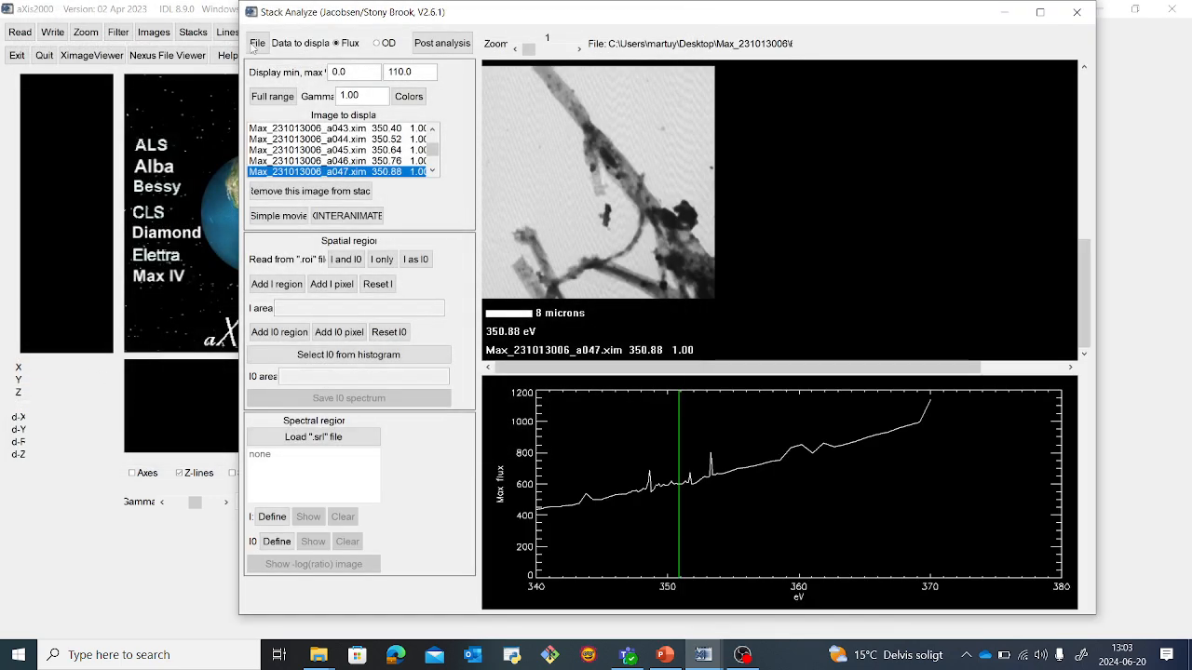
Step: Run a sixth alignment pass against the constant reference image, without edge enhancement, and save the new alignment
click(257, 43)
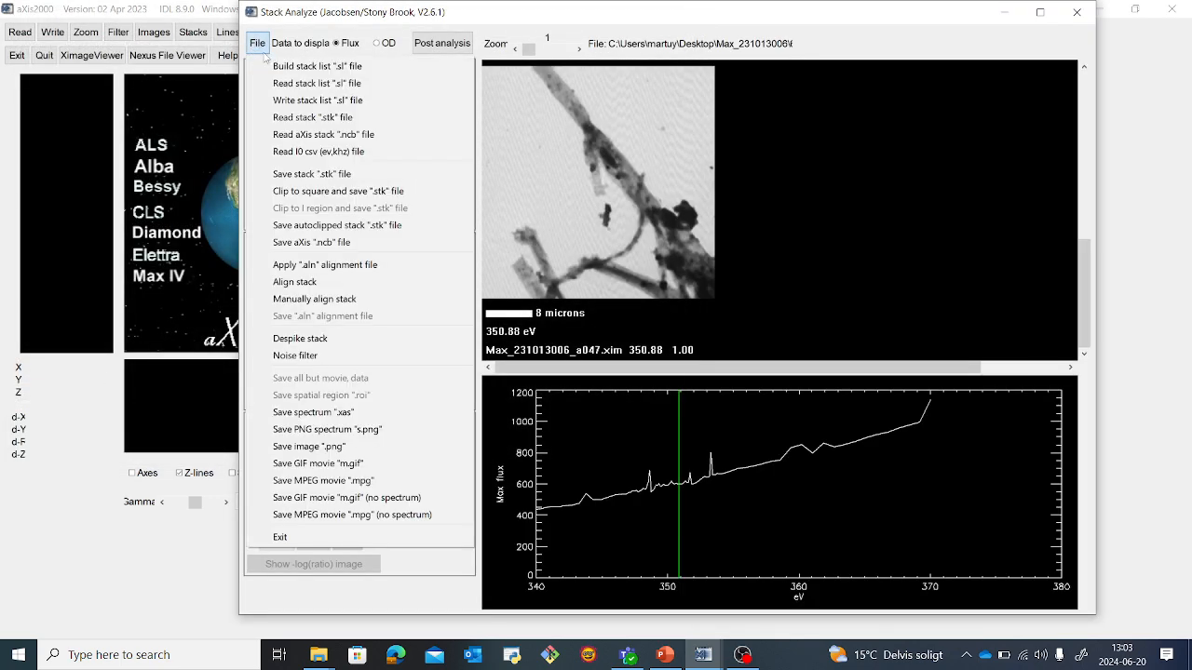
click(296, 282)
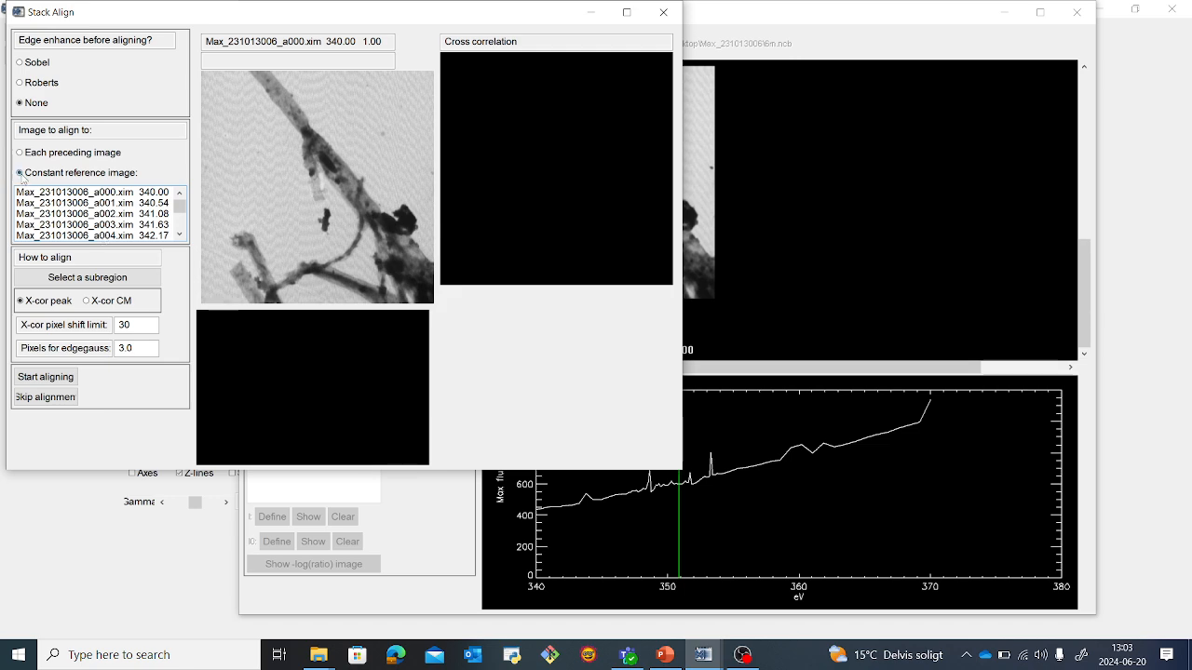
click(49, 376)
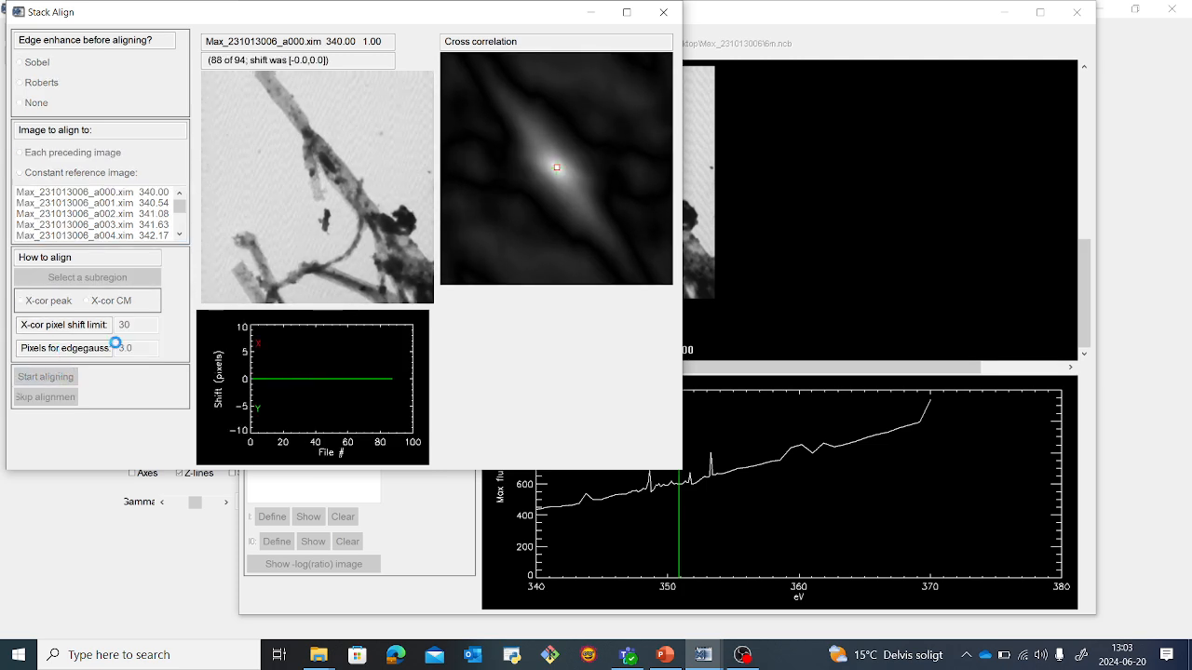
click(136, 378)
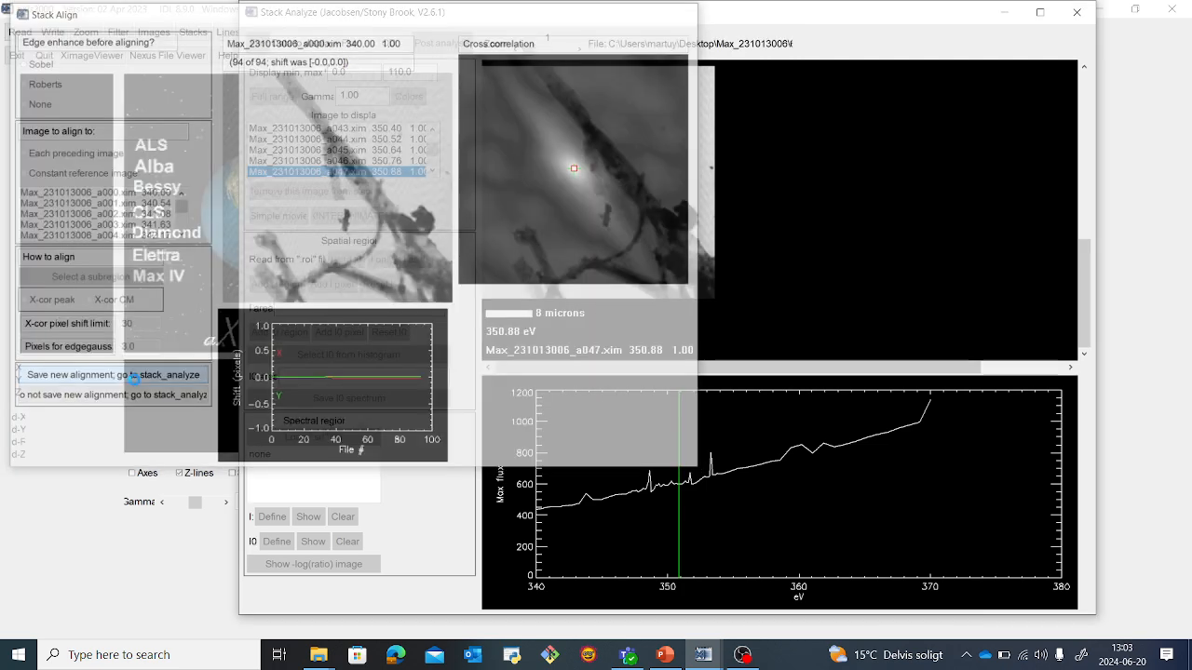
Step: Run a seventh alignment pass on the stack by cross-correlation peak and save its alignment
click(256, 43)
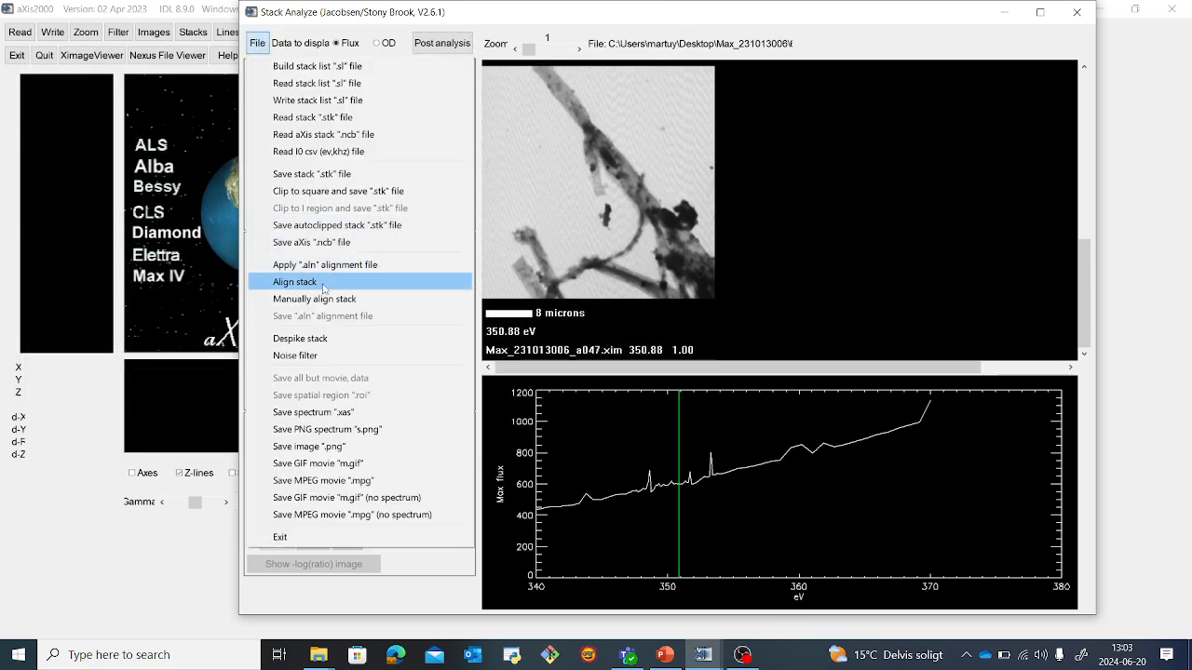
click(324, 281)
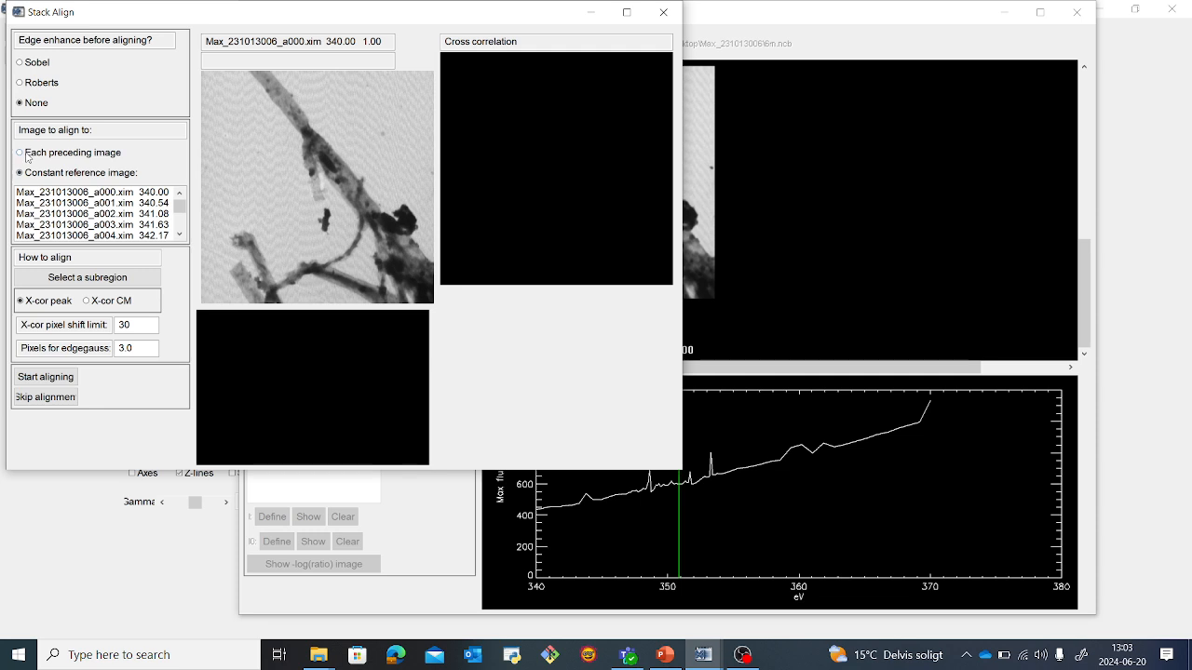
click(59, 382)
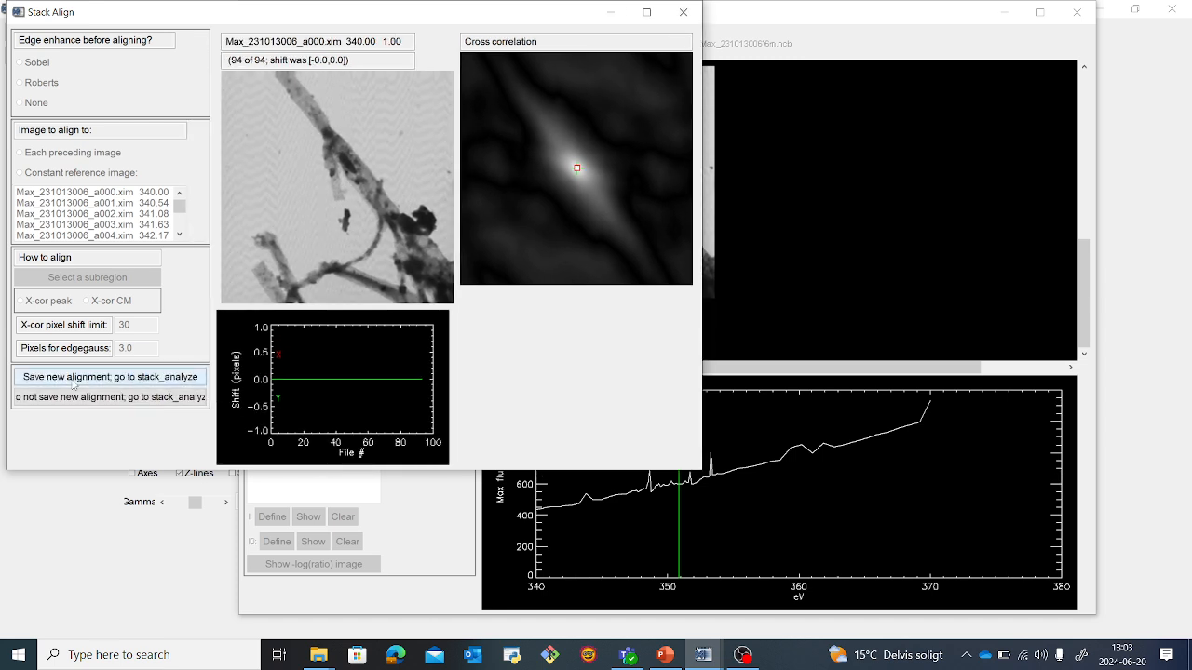
click(124, 380)
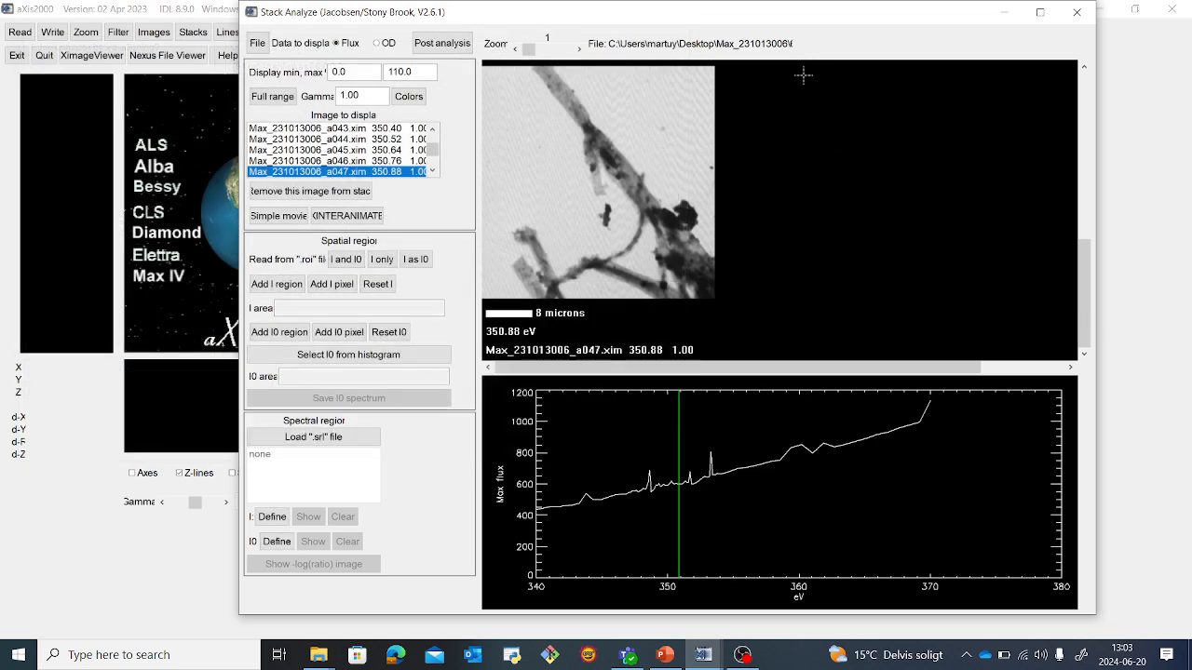
Step: Save the aligned stack as an aXis .ncb file named 6ma.ncb in the Max_231013006 folder
drag(796, 21, 732, 19)
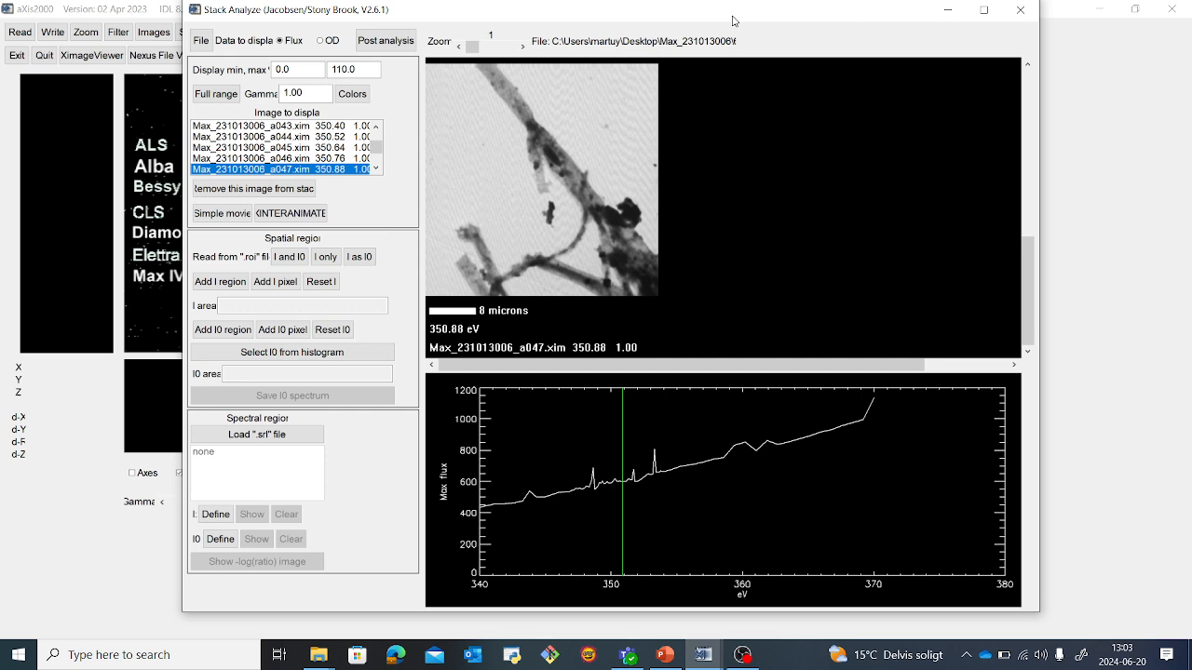
drag(733, 17, 733, 19)
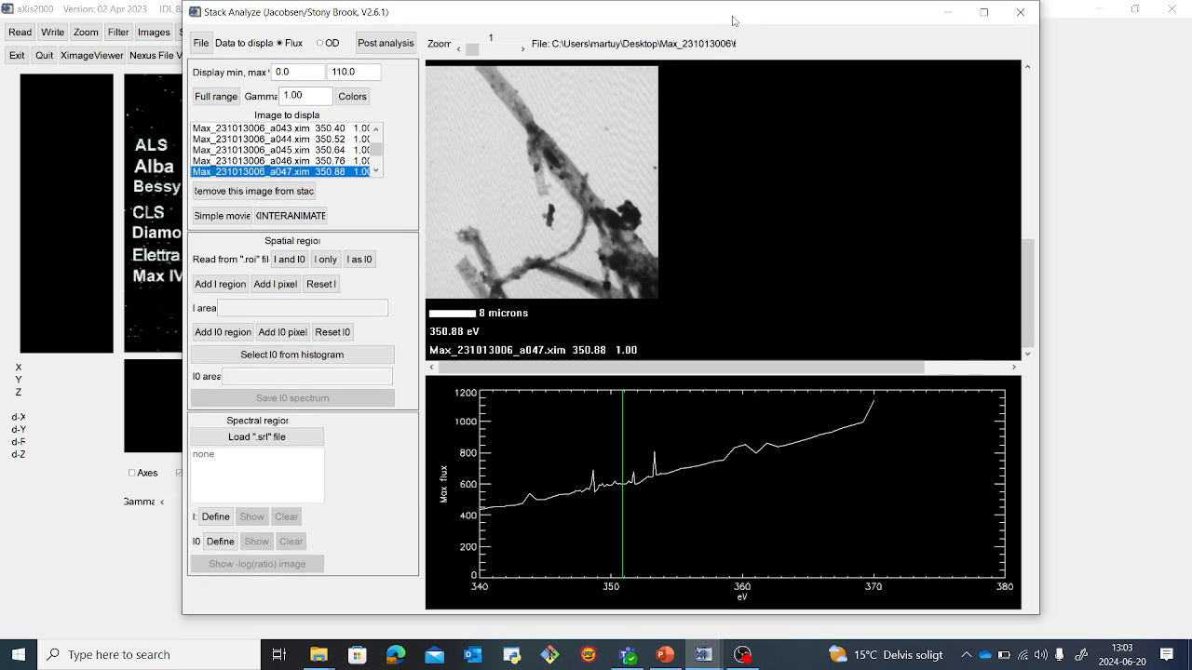
click(201, 44)
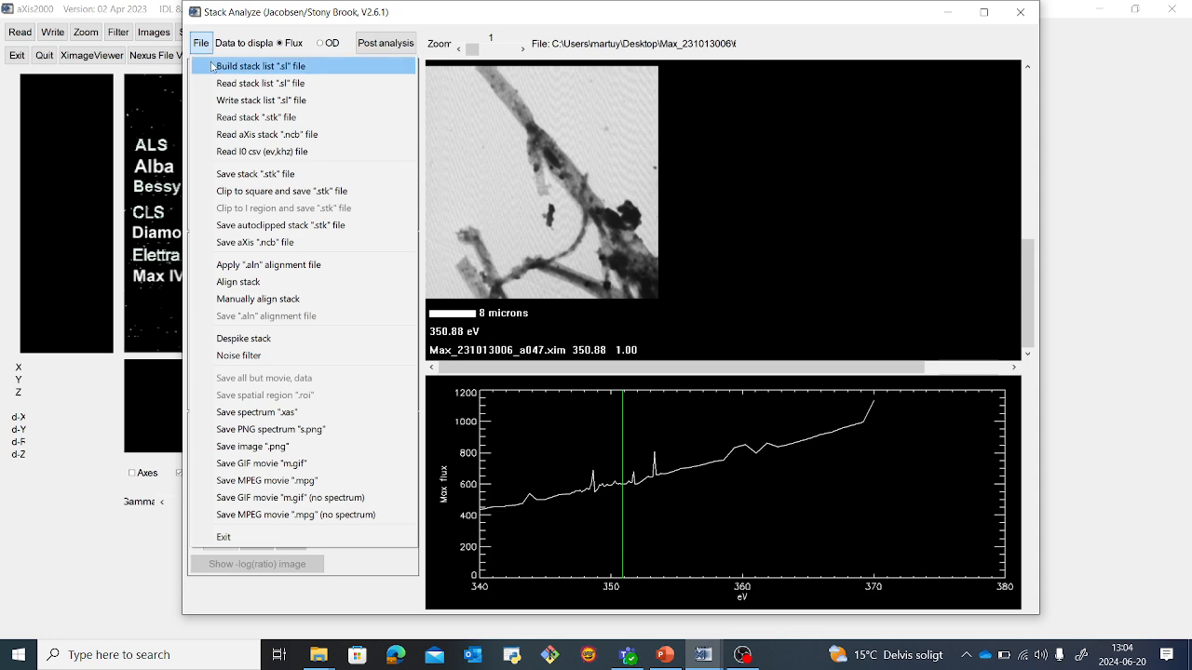
click(258, 244)
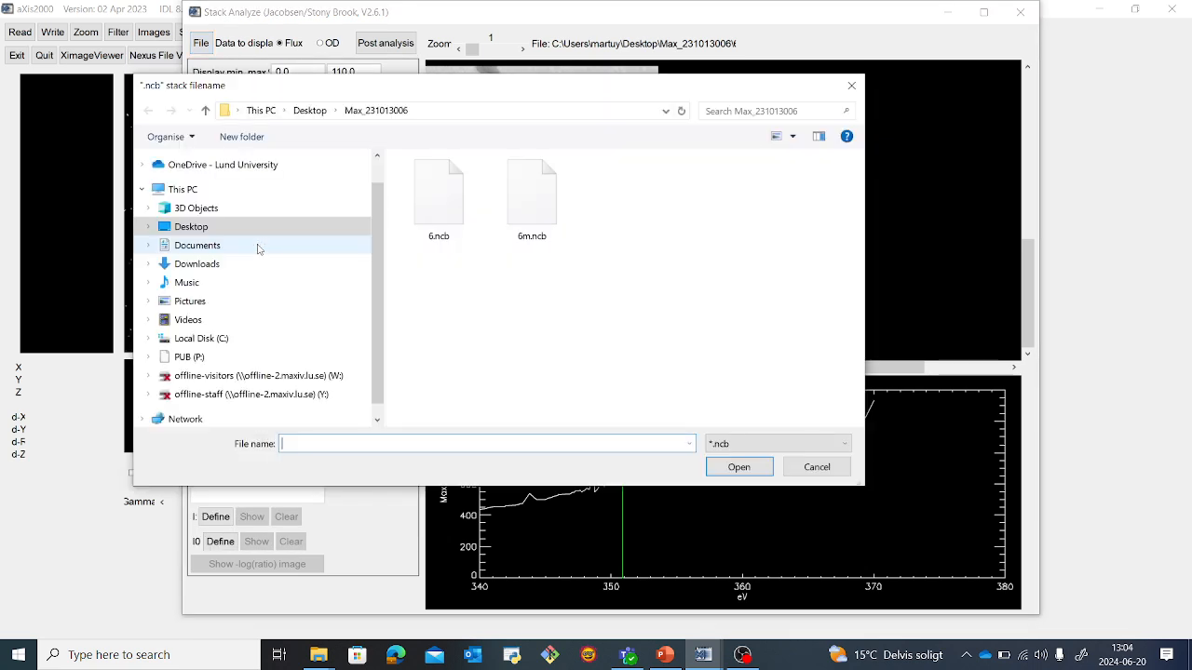
click(532, 195)
click(295, 445)
click(295, 445)
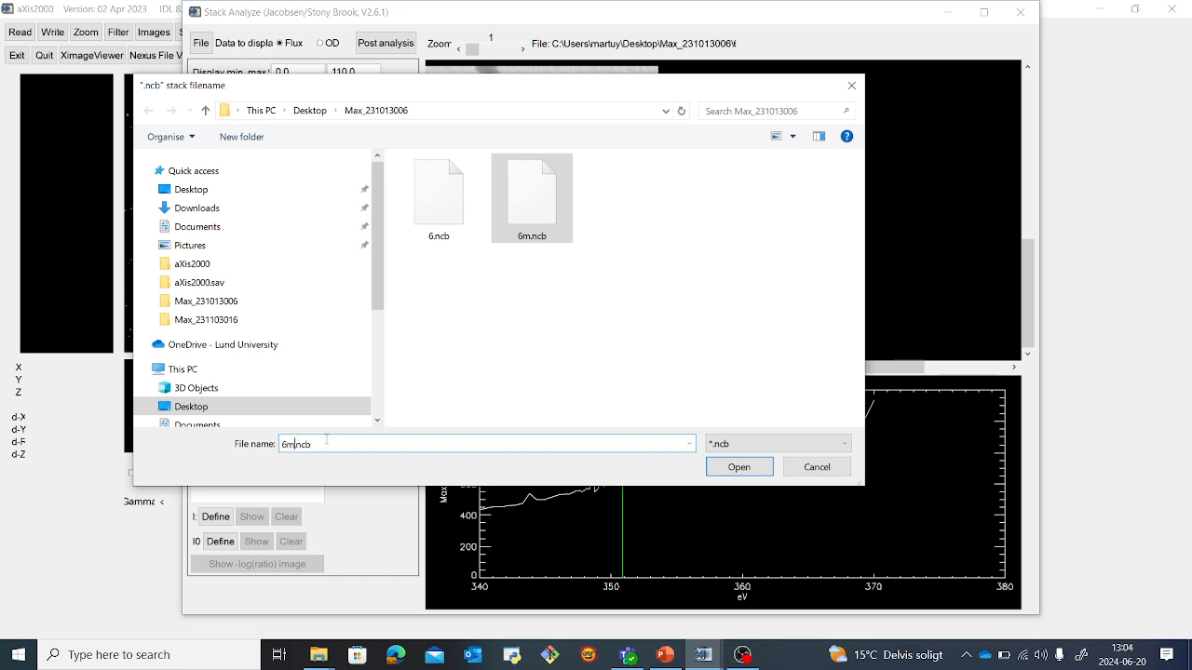
text(a)
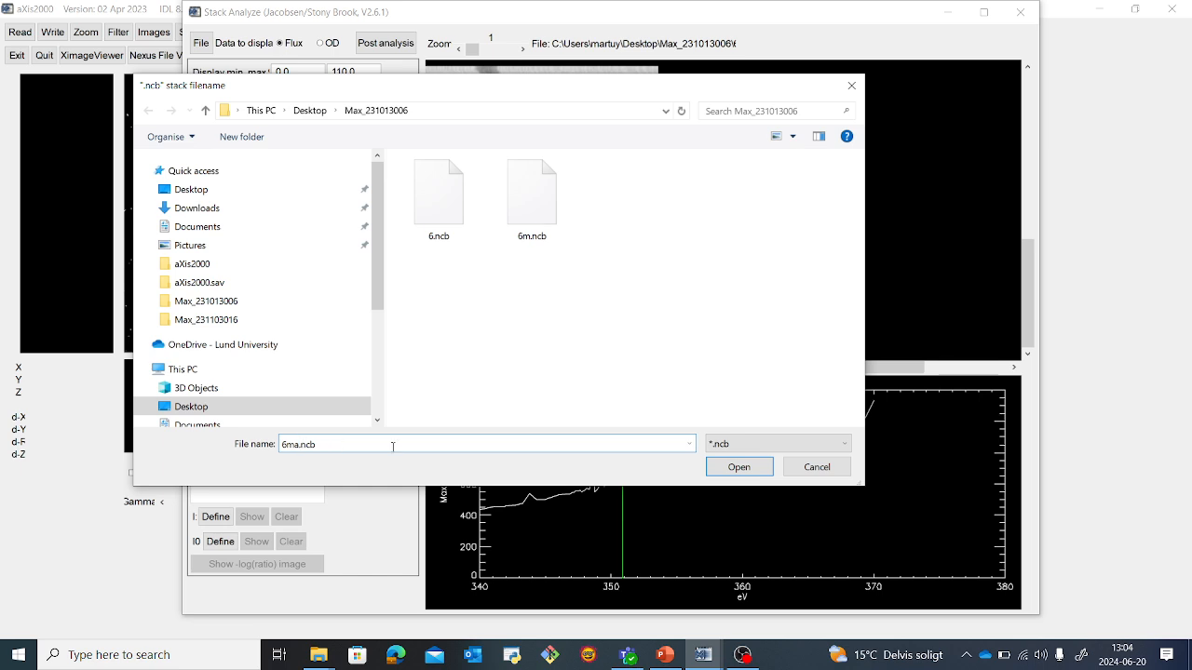
click(739, 466)
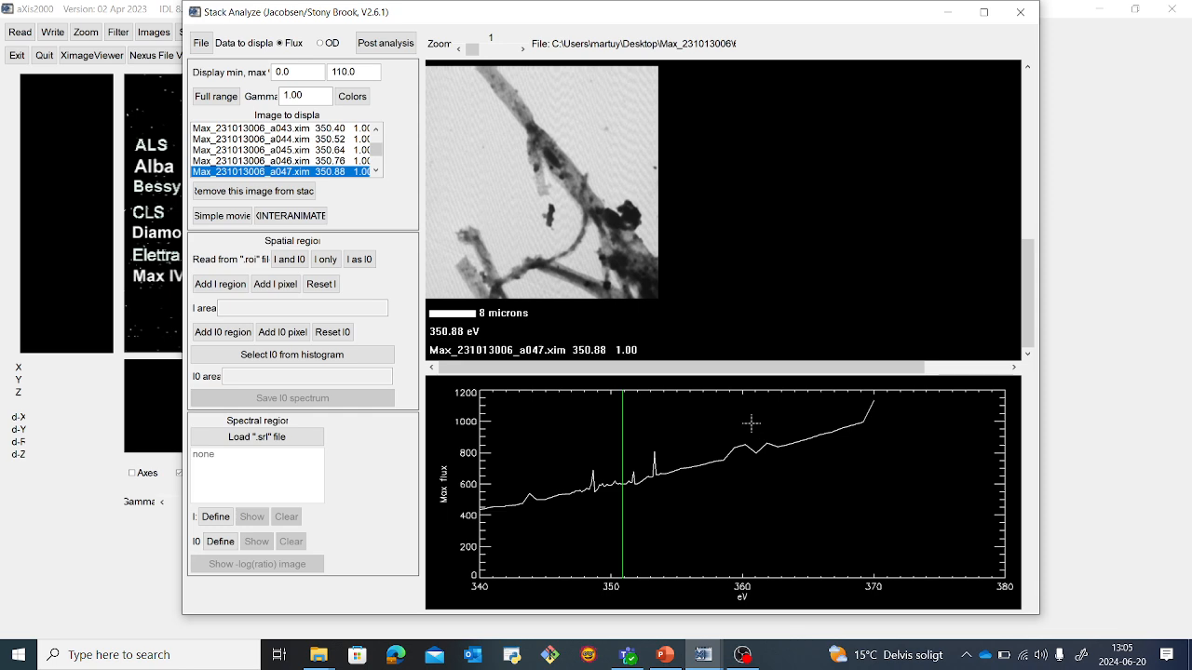
click(742, 655)
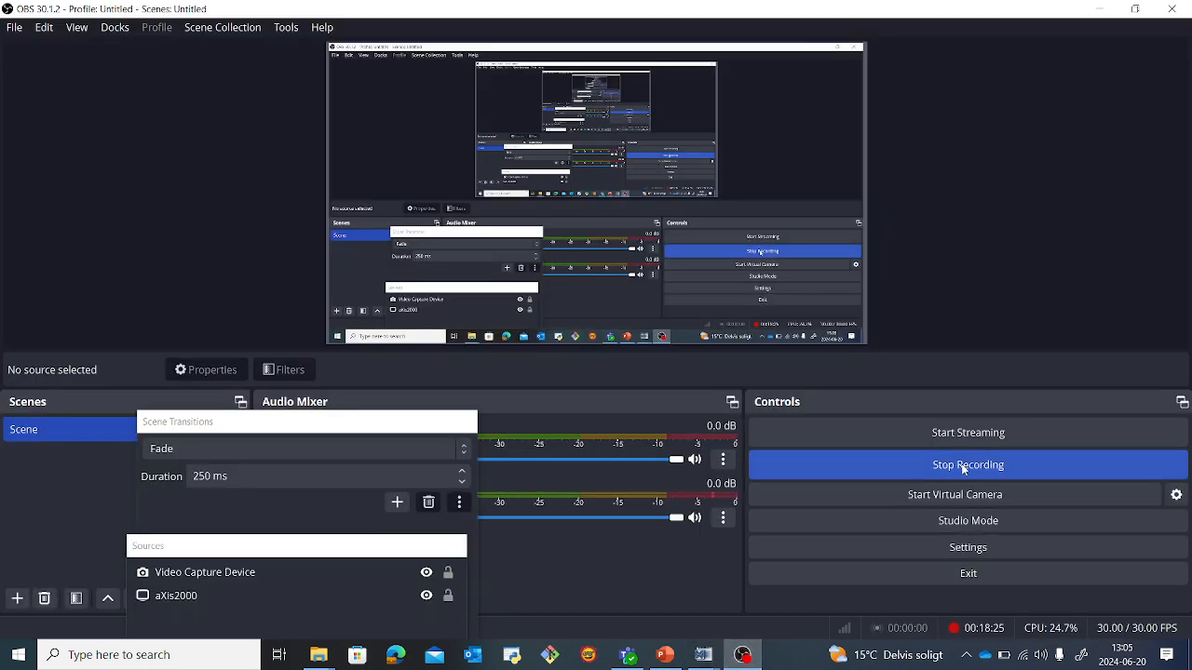